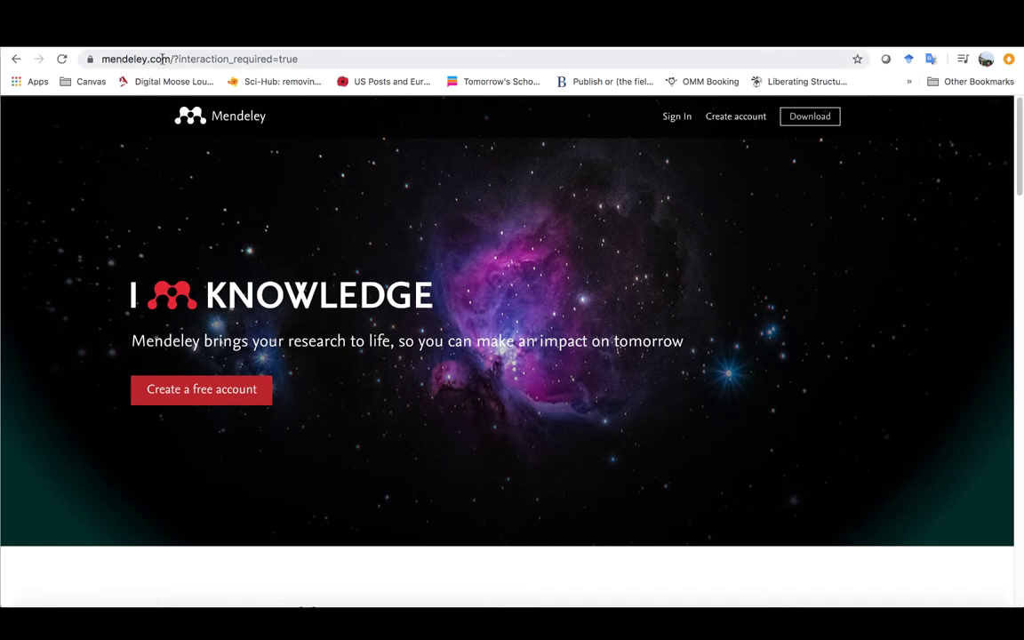
# Step: Start signing in to Mendeley and choose to sign in through the user's institution
pyautogui.click(677, 118)
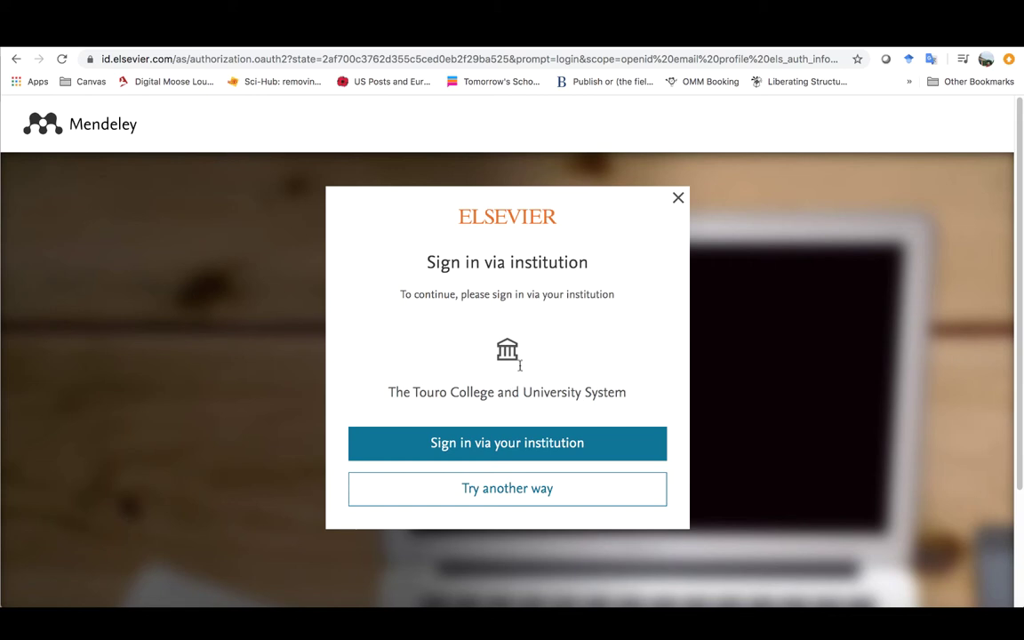
pyautogui.click(500, 445)
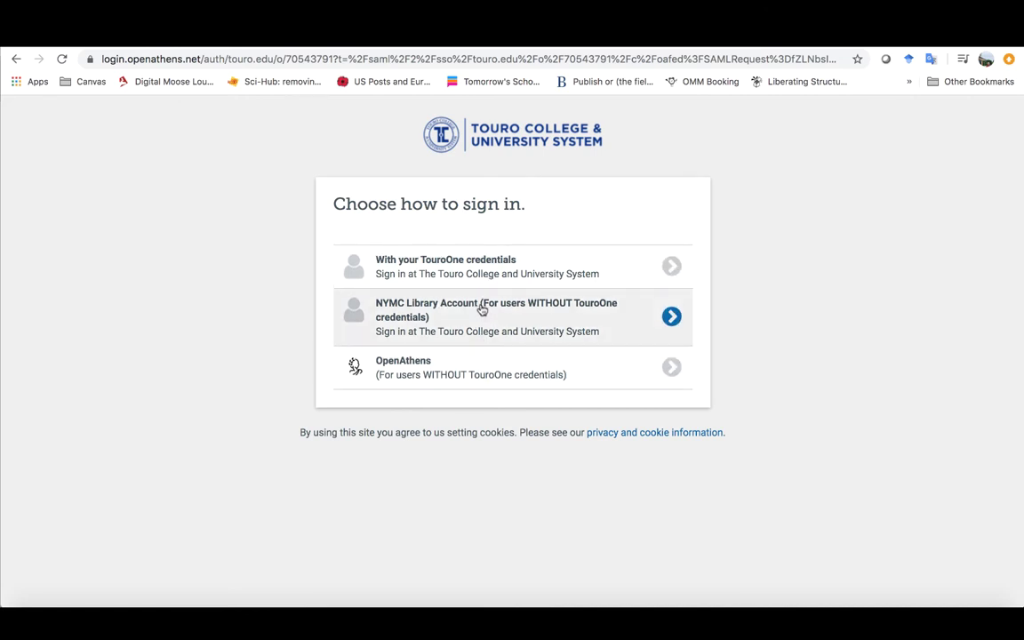
# Step: Log in with TouroOne credentials, using the saved username and the account password
pyautogui.click(446, 264)
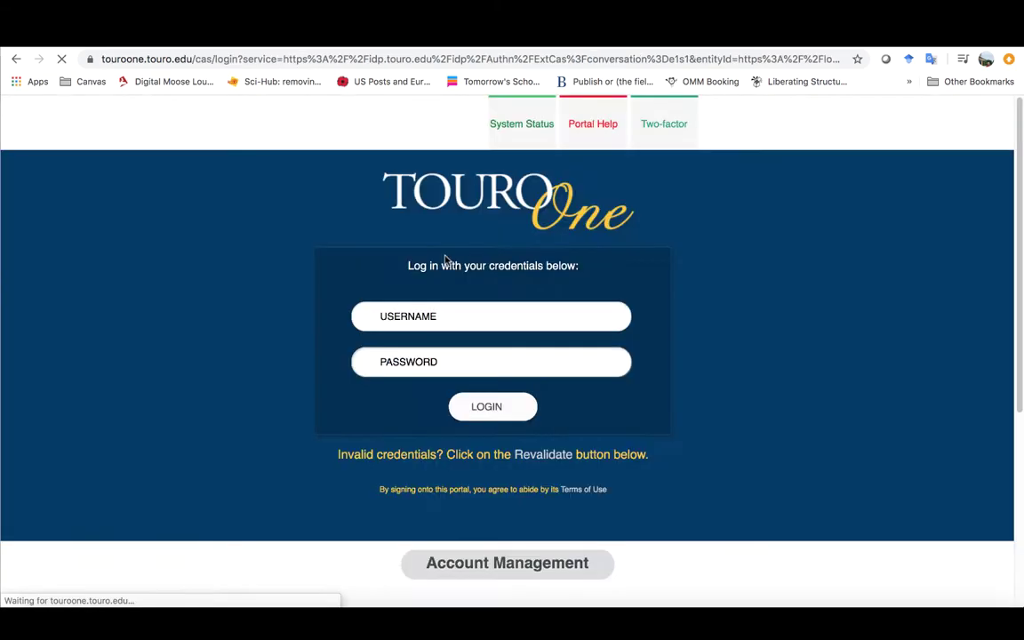
pyautogui.click(429, 316)
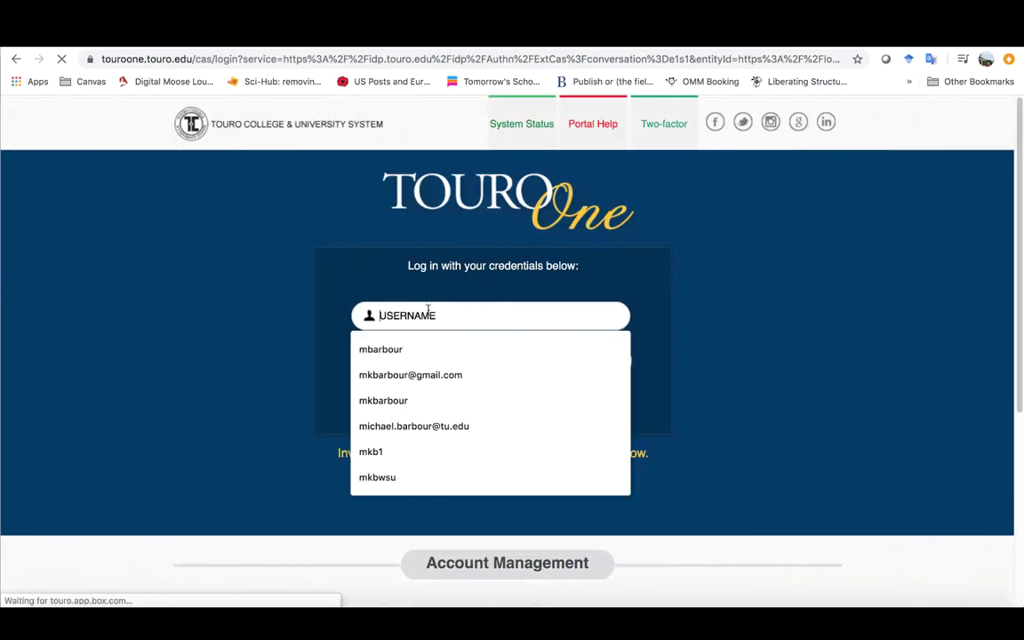
pyautogui.click(400, 348)
pyautogui.click(412, 360)
pyautogui.write('****')
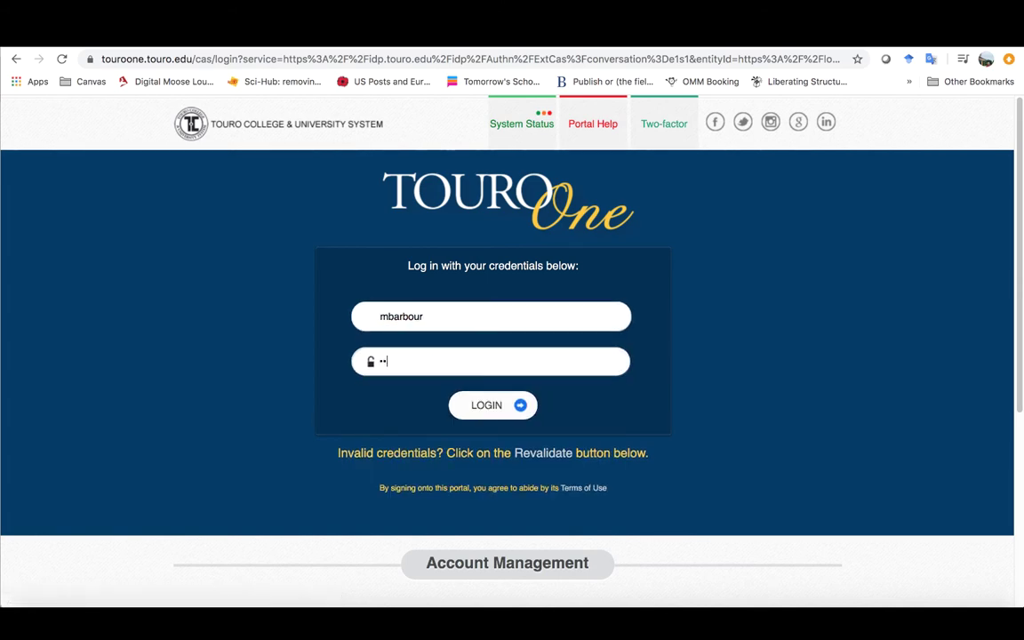
pyautogui.write('****')
pyautogui.press('Return')
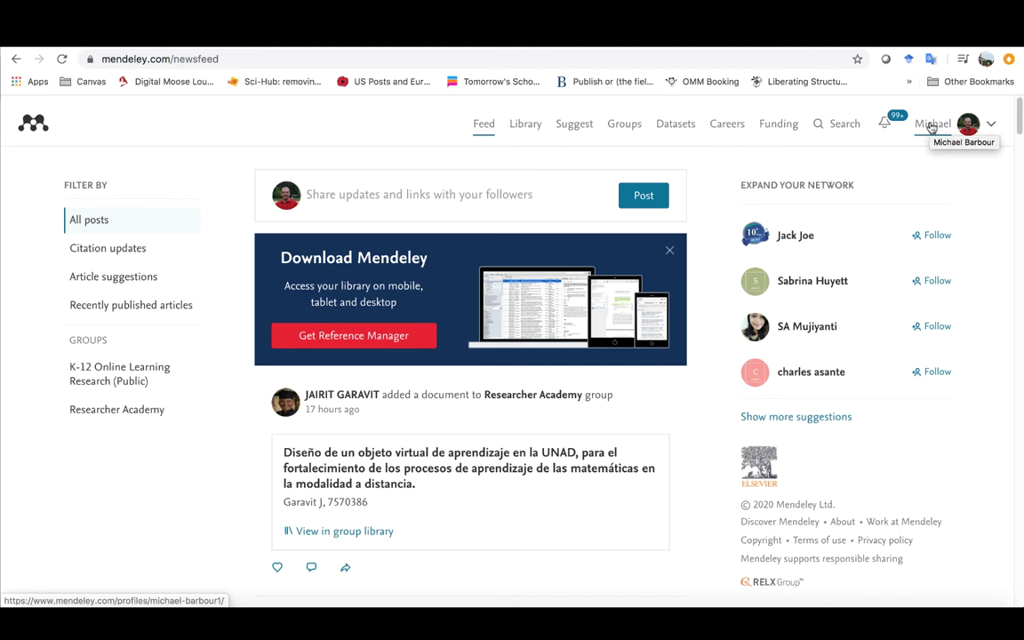
# Step: Open your own profile and look over its publications, professional experience and Education sections
pyautogui.click(929, 127)
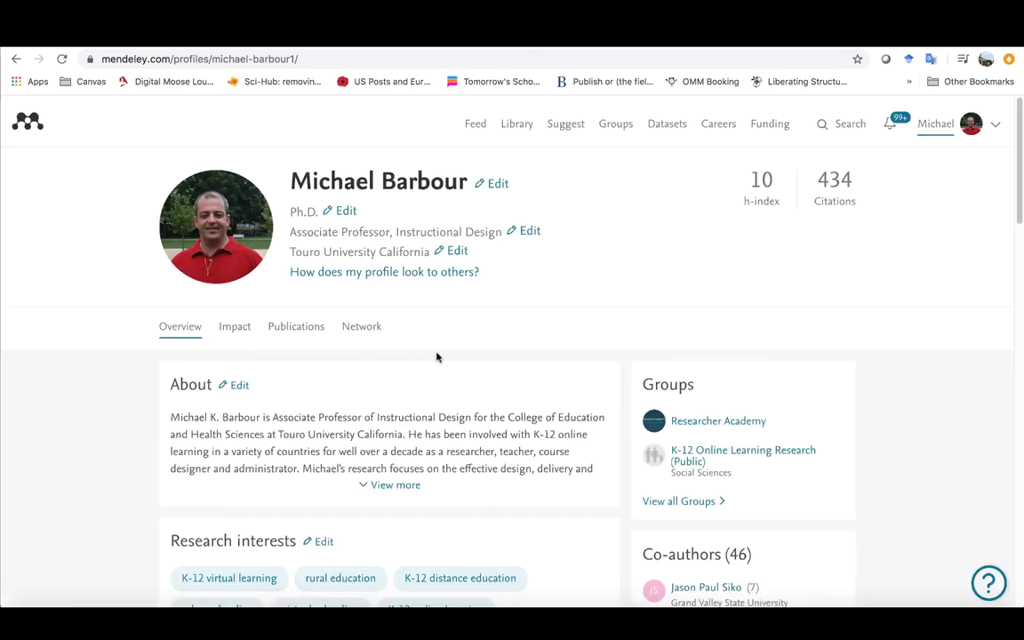
pyautogui.scroll(-2, 235, 423)
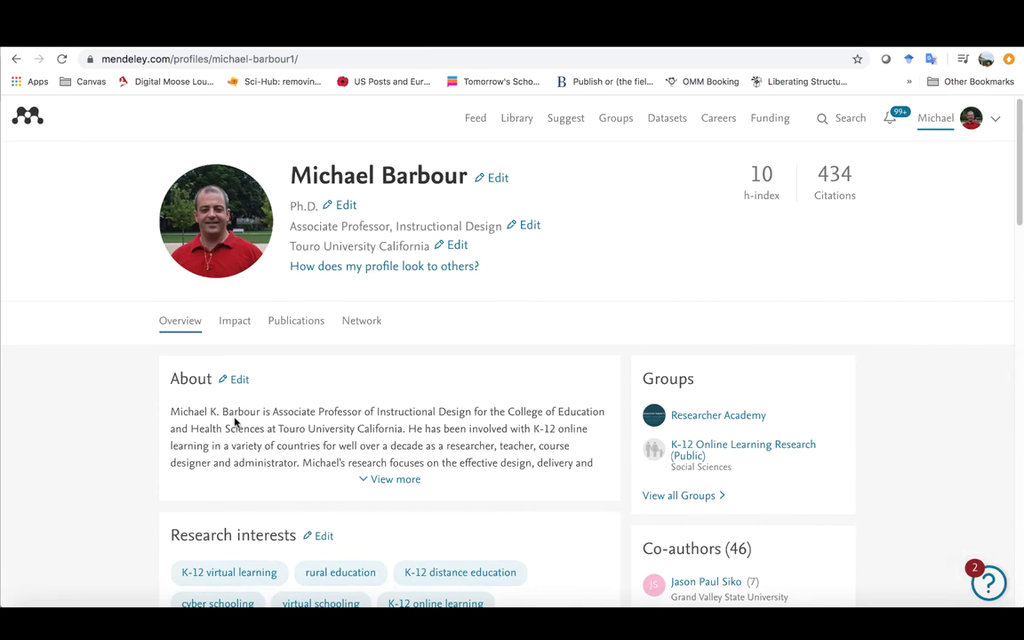
pyautogui.scroll(-5, 235, 422)
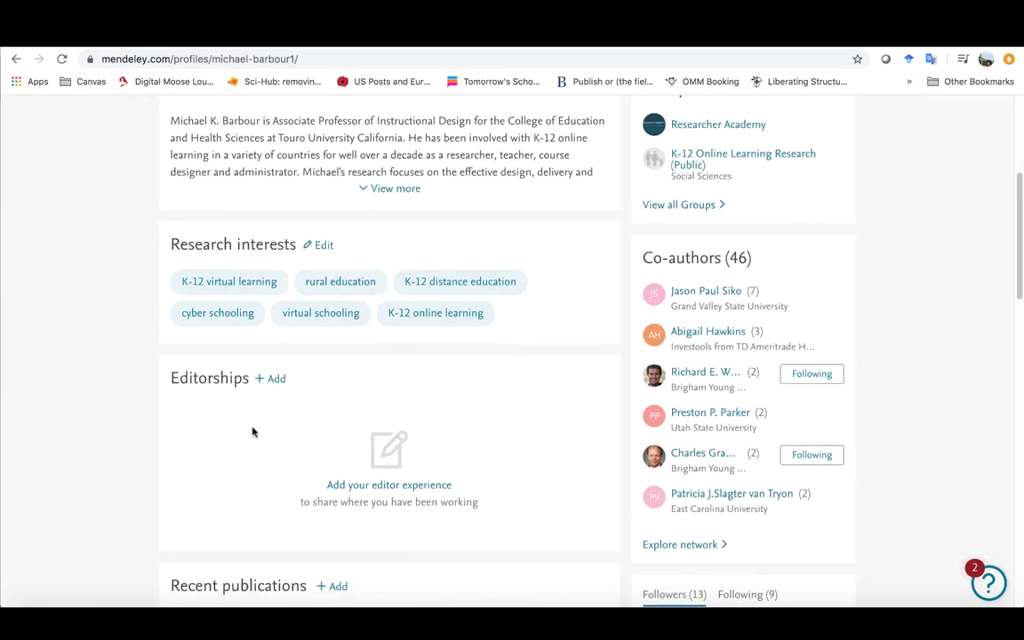
pyautogui.scroll(-3, 253, 432)
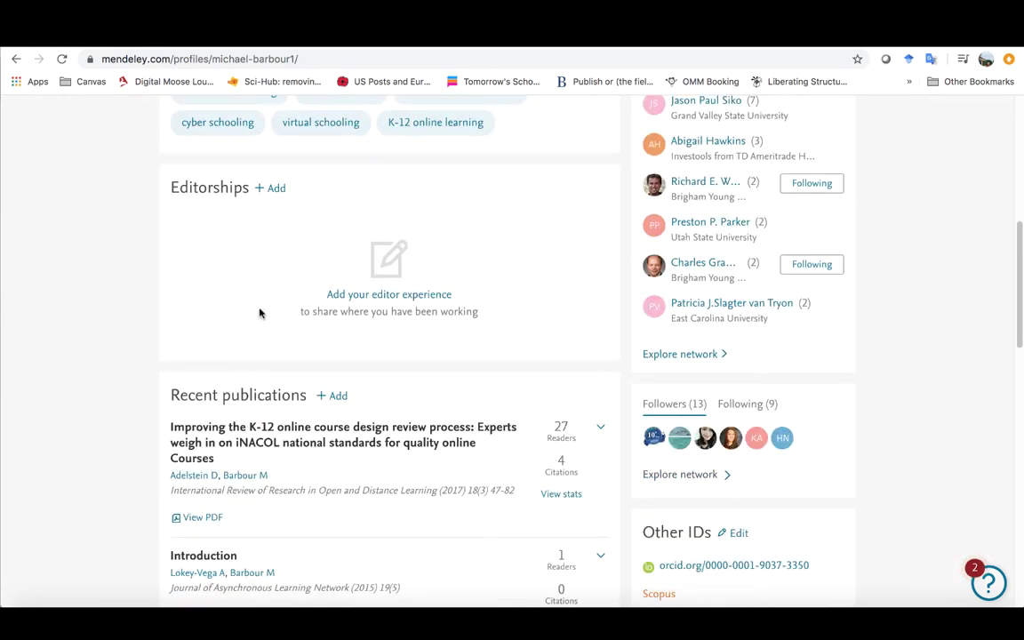
pyautogui.scroll(4, 249, 285)
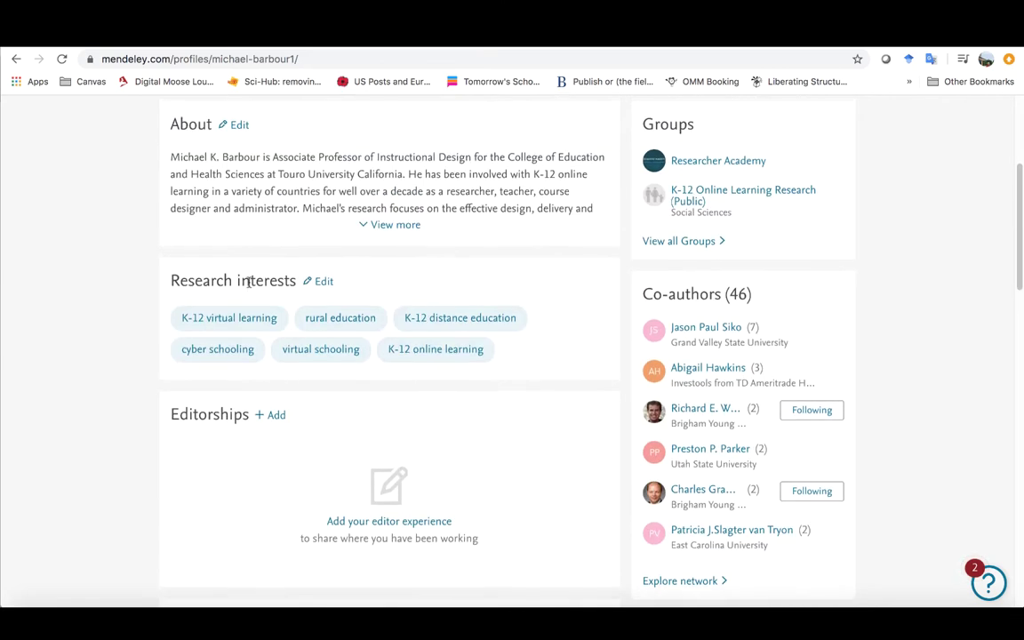
pyautogui.scroll(2, 264, 293)
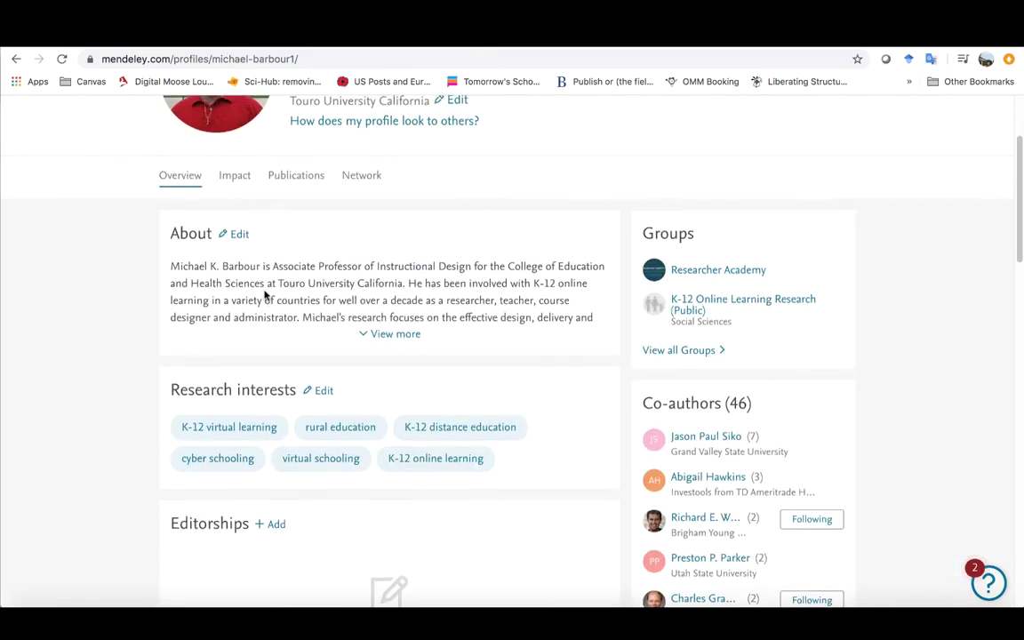
pyautogui.scroll(3, 264, 295)
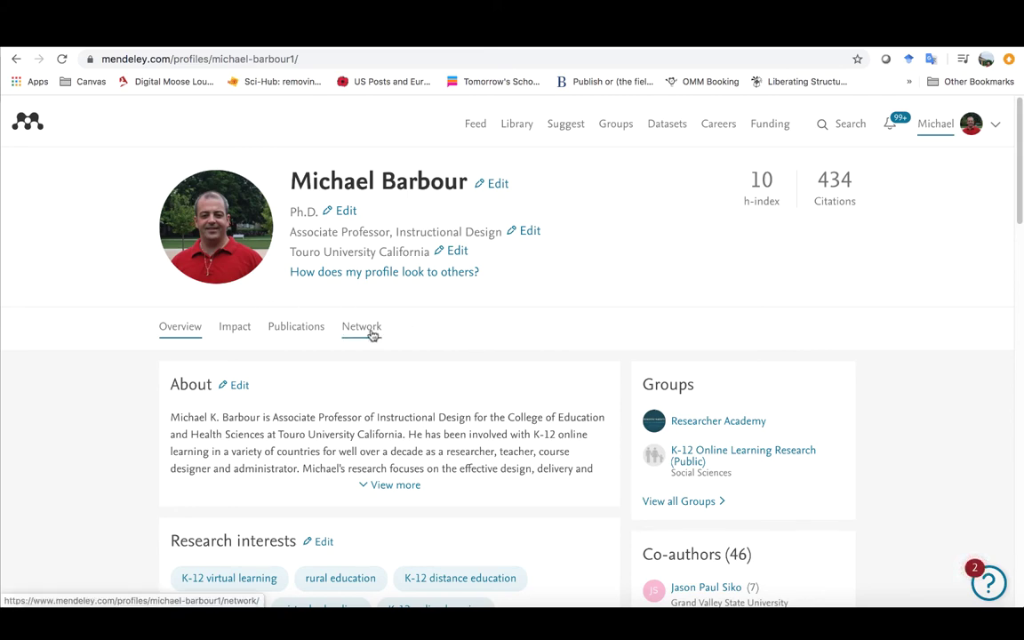
pyautogui.scroll(-4, 442, 412)
pyautogui.scroll(-5, 442, 412)
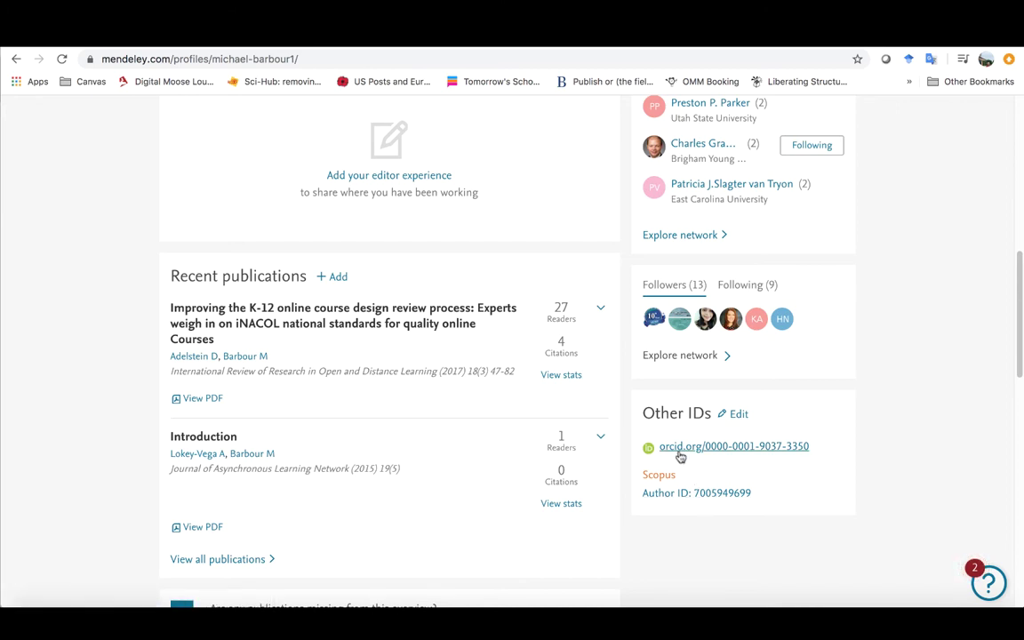
pyautogui.scroll(-2, 804, 480)
pyautogui.scroll(-3, 811, 484)
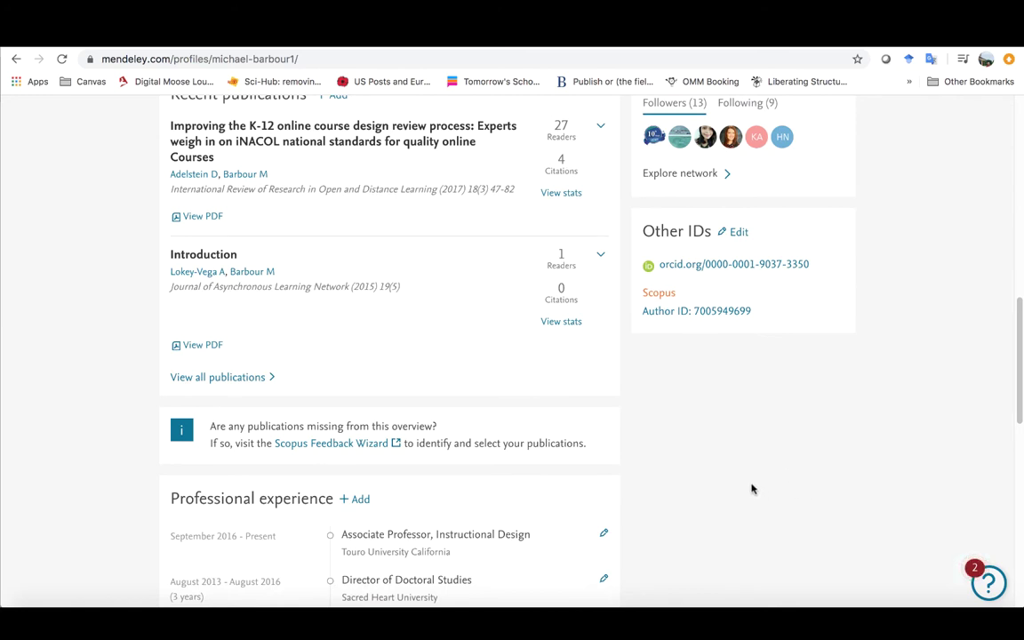
pyautogui.scroll(-6, 718, 473)
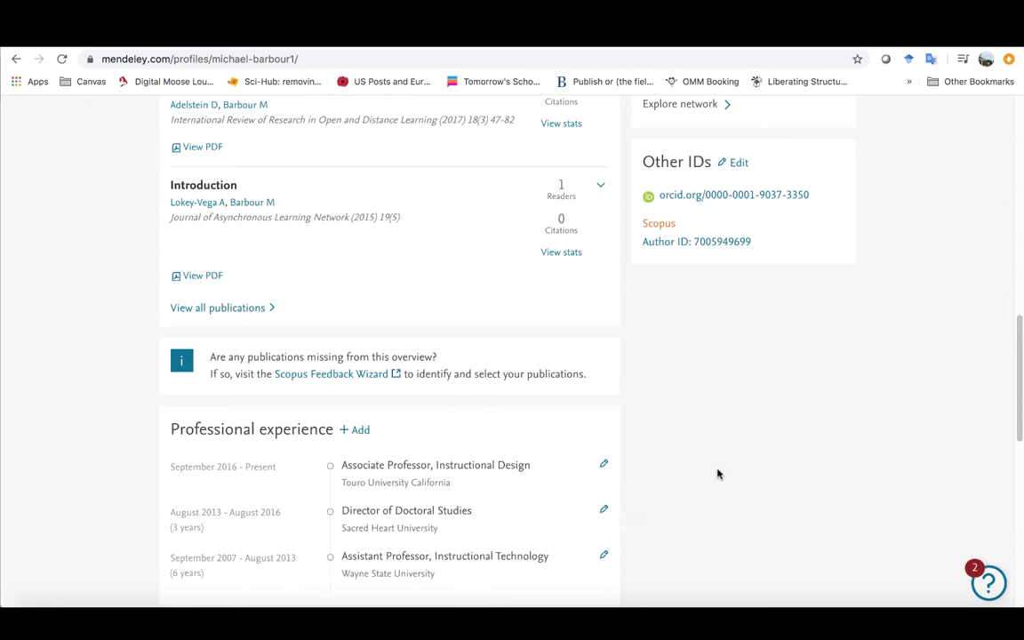
pyautogui.scroll(-3, 721, 476)
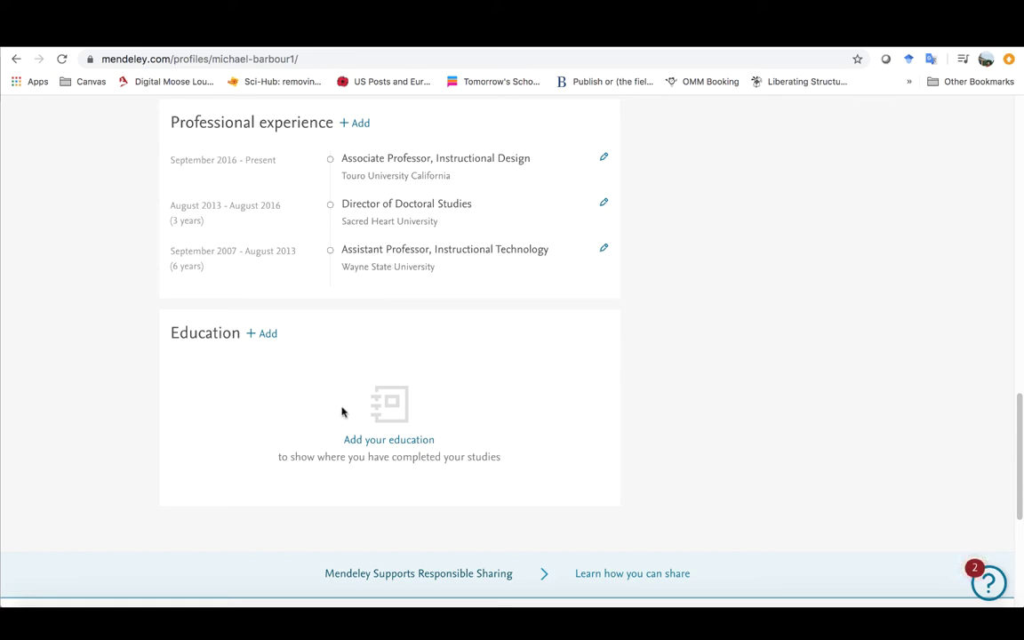
pyautogui.scroll(5, 701, 351)
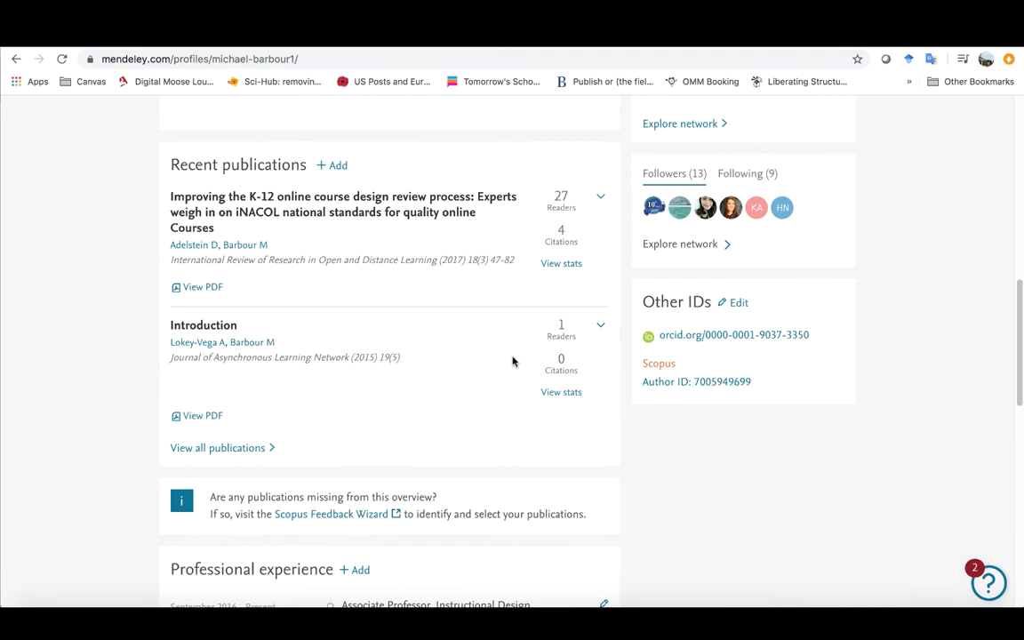
pyautogui.click(244, 449)
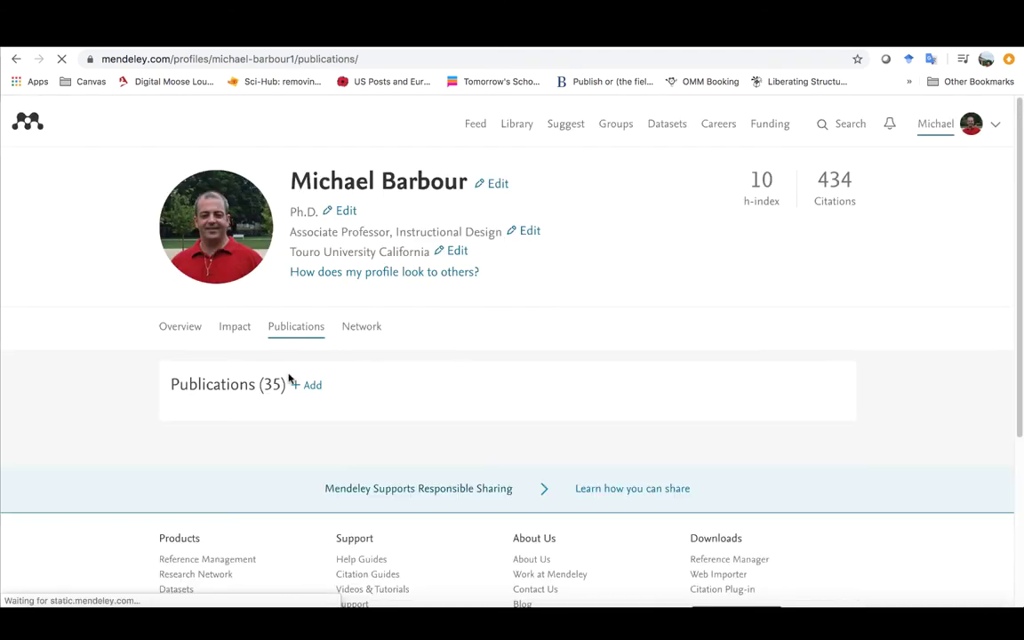
pyautogui.scroll(-1, 284, 376)
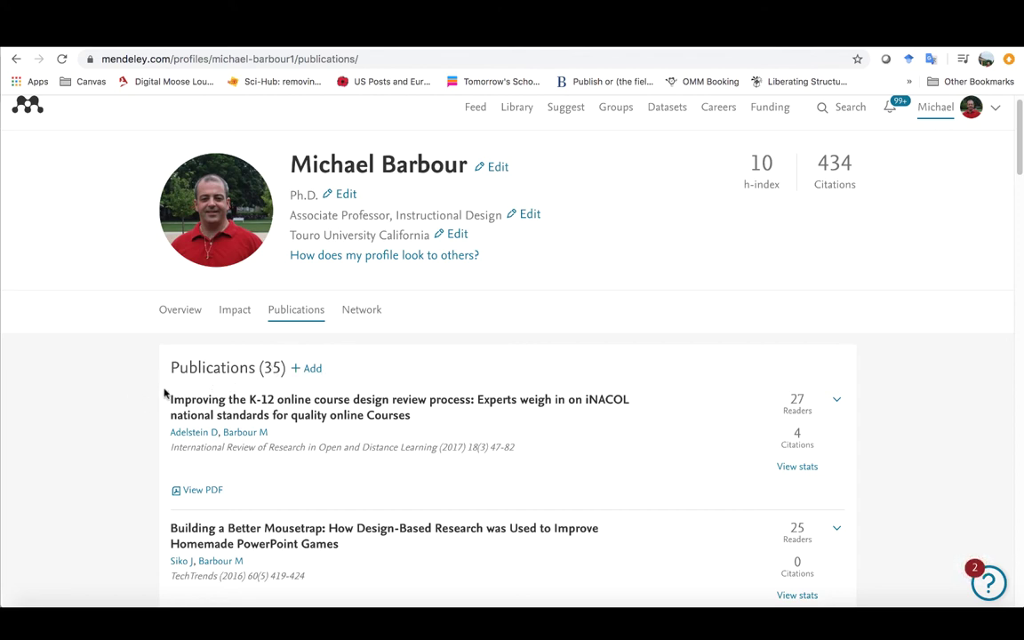
pyautogui.scroll(-1, 124, 408)
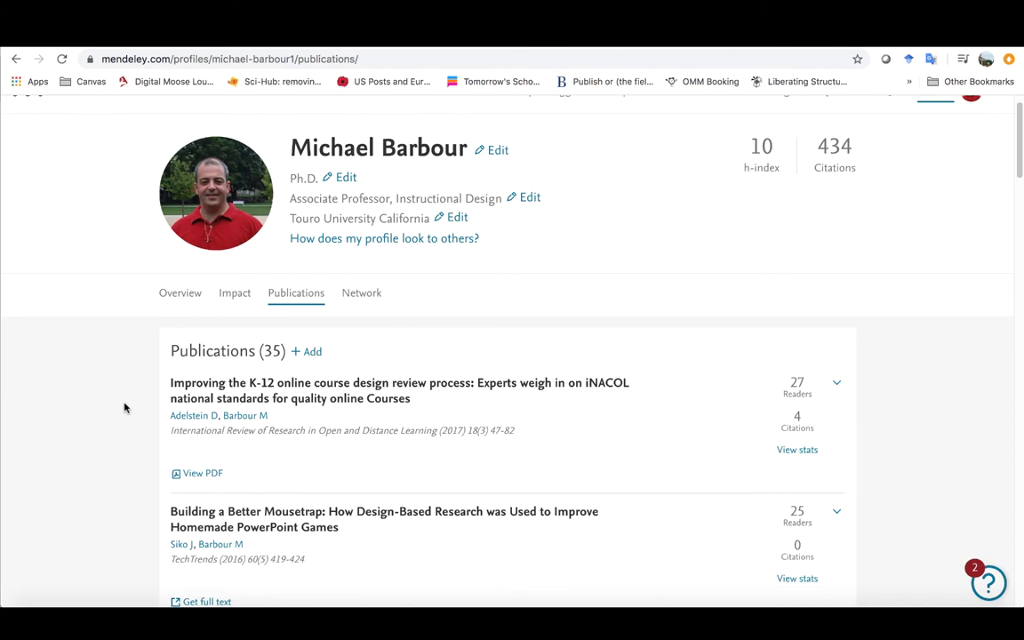
pyautogui.scroll(-5, 125, 408)
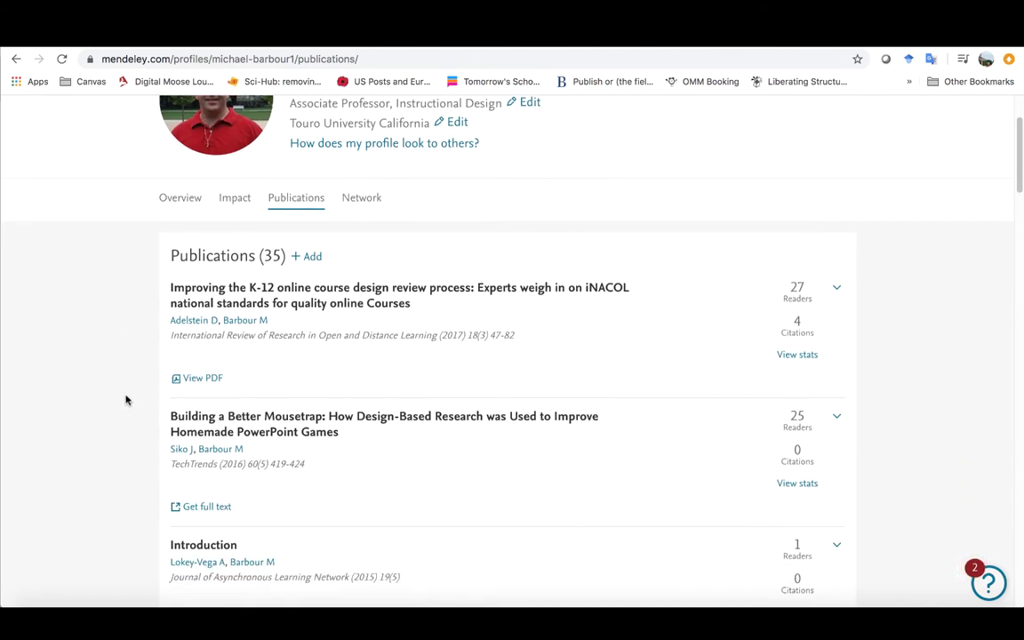
pyautogui.scroll(2, 125, 398)
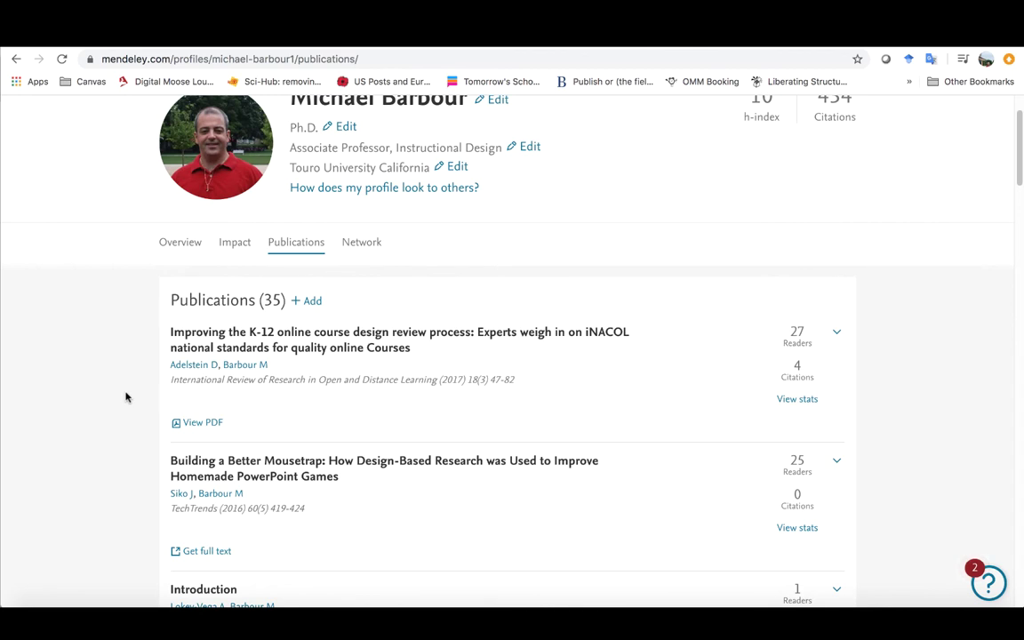
pyautogui.moveTo(789, 338)
pyautogui.scroll(1, 791, 236)
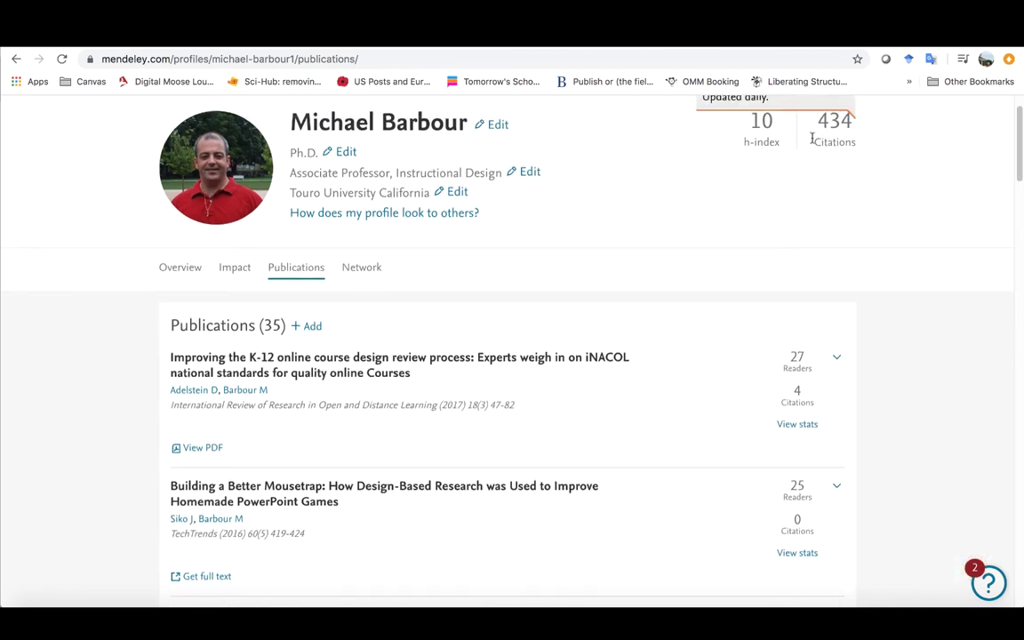
pyautogui.scroll(3, 889, 356)
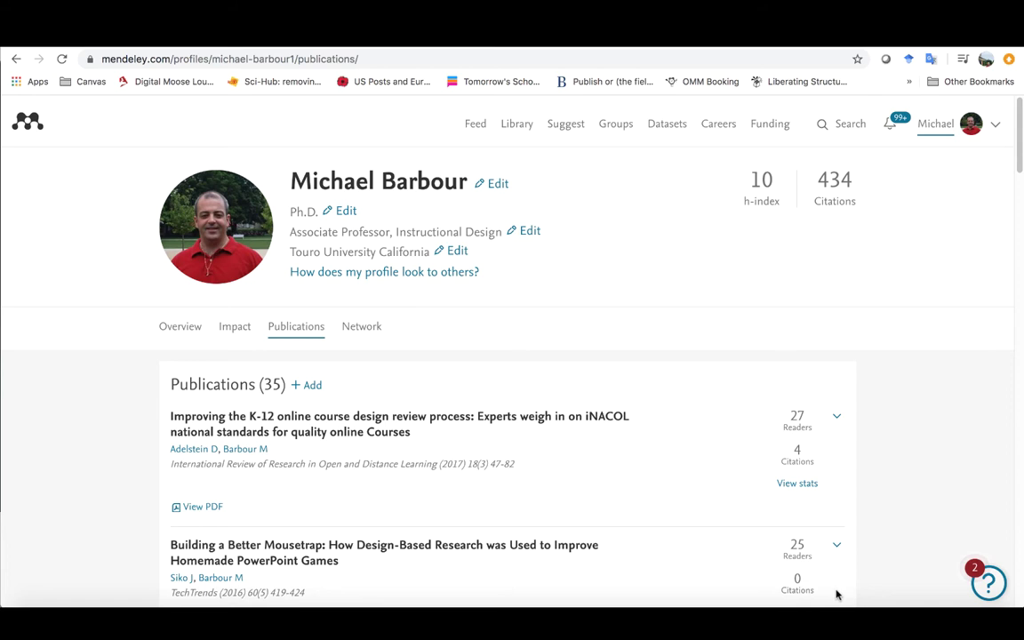
# Step: Switch to the Mendeley homepage in Safari and start creating a new account
pyautogui.click(825, 621)
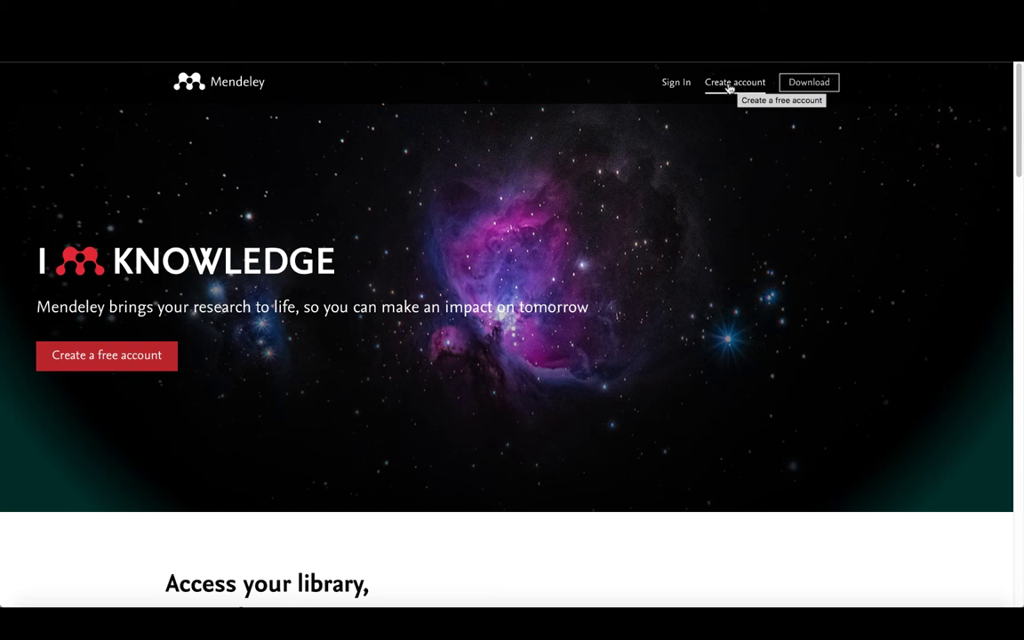
pyautogui.click(729, 84)
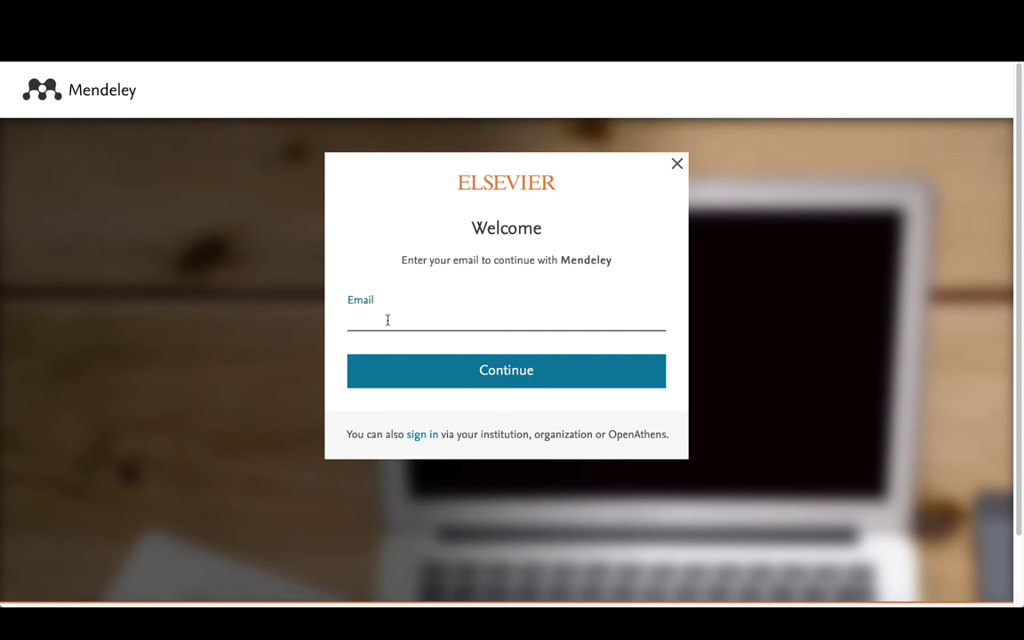
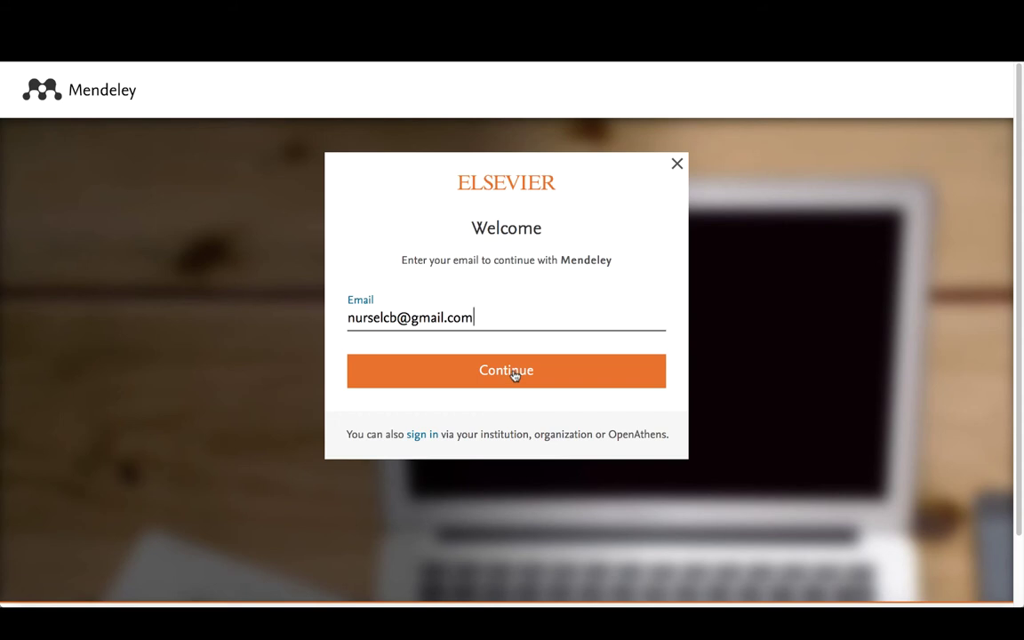
# Step: Register with the user's e-mail, given name, family name and an account password
pyautogui.click(514, 373)
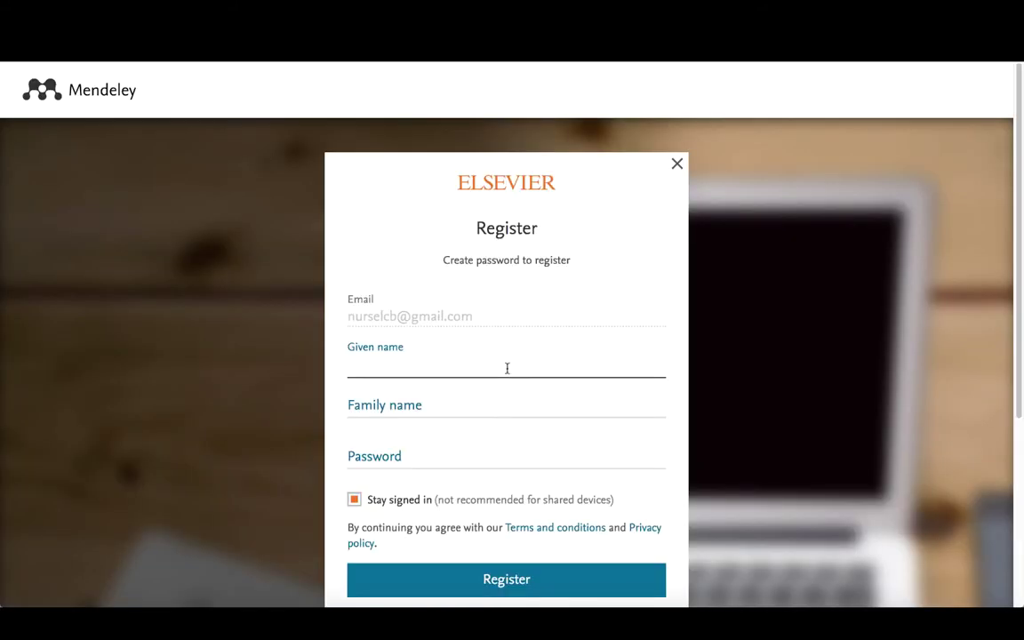
pyautogui.press('Tab')
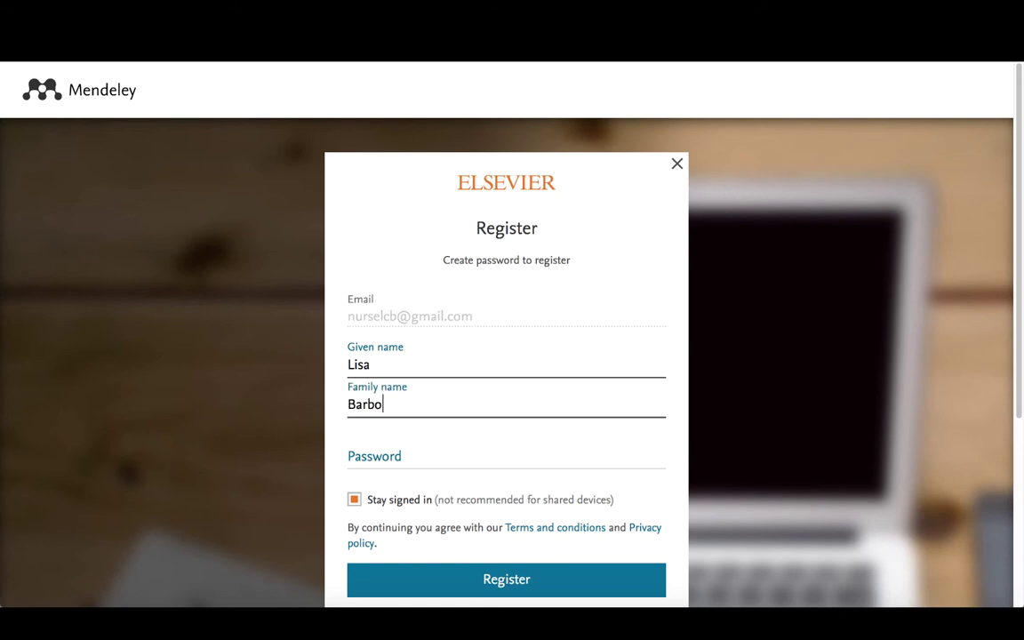
pyautogui.click(392, 458)
pyautogui.write('•')
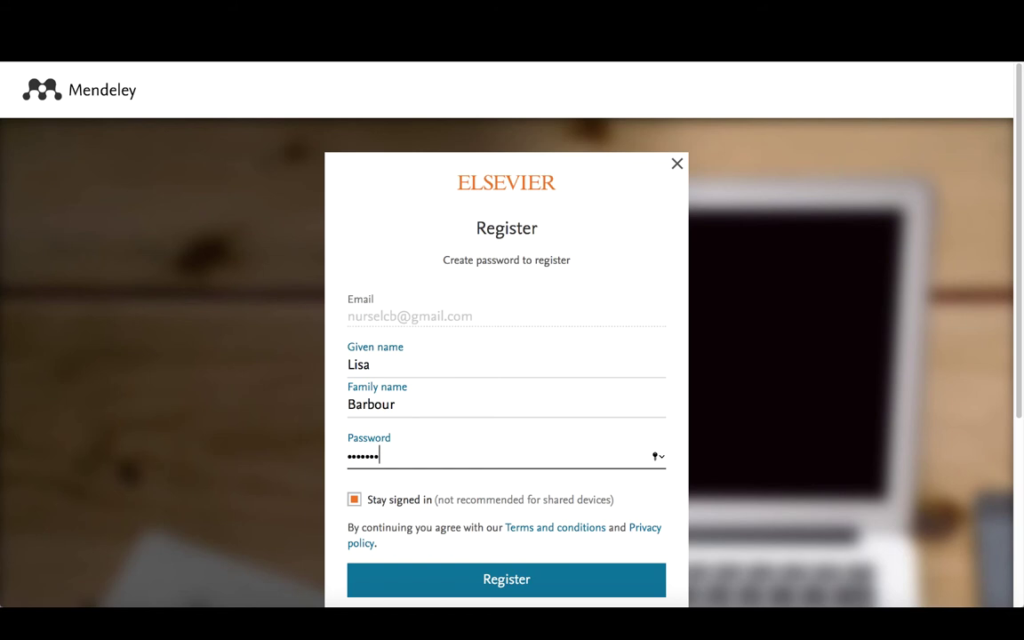
pyautogui.scroll(-2, 424, 468)
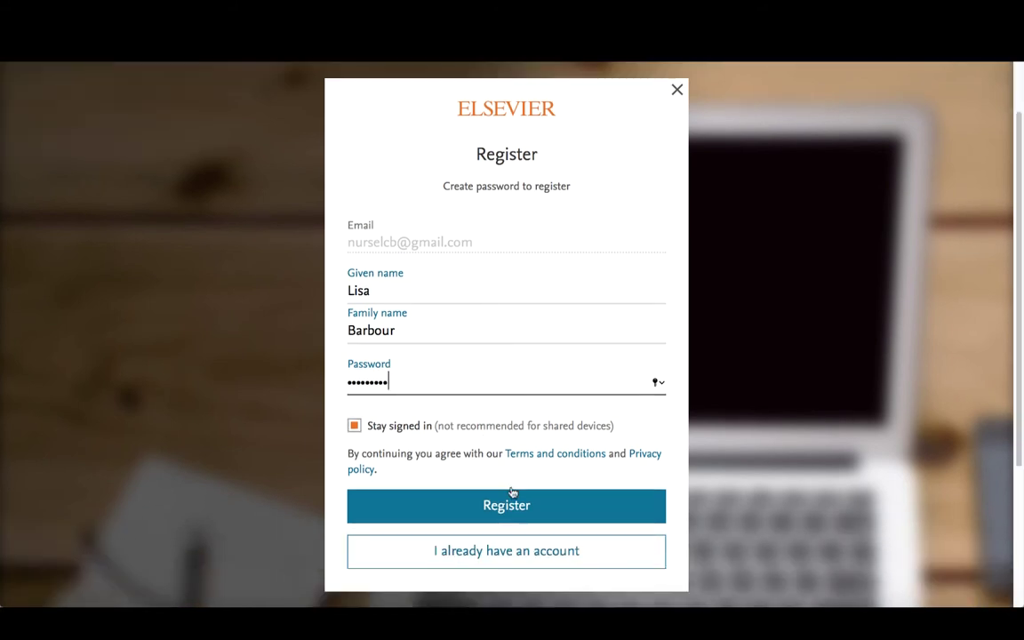
pyautogui.click(507, 512)
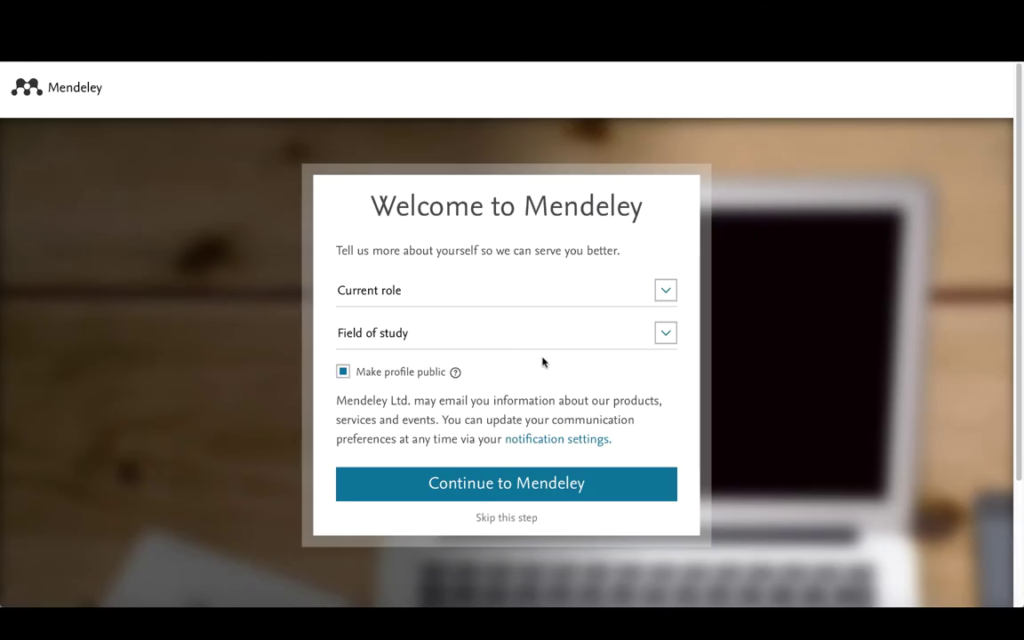
# Step: Choose Other as current role and Nursing and Health Professions as field of study
pyautogui.click(666, 293)
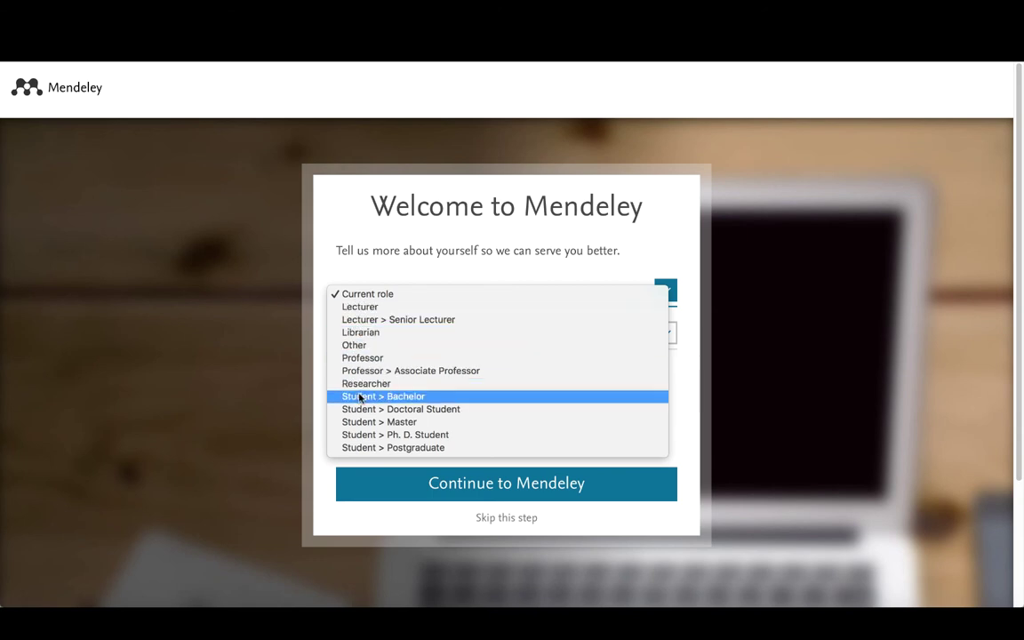
pyautogui.click(360, 346)
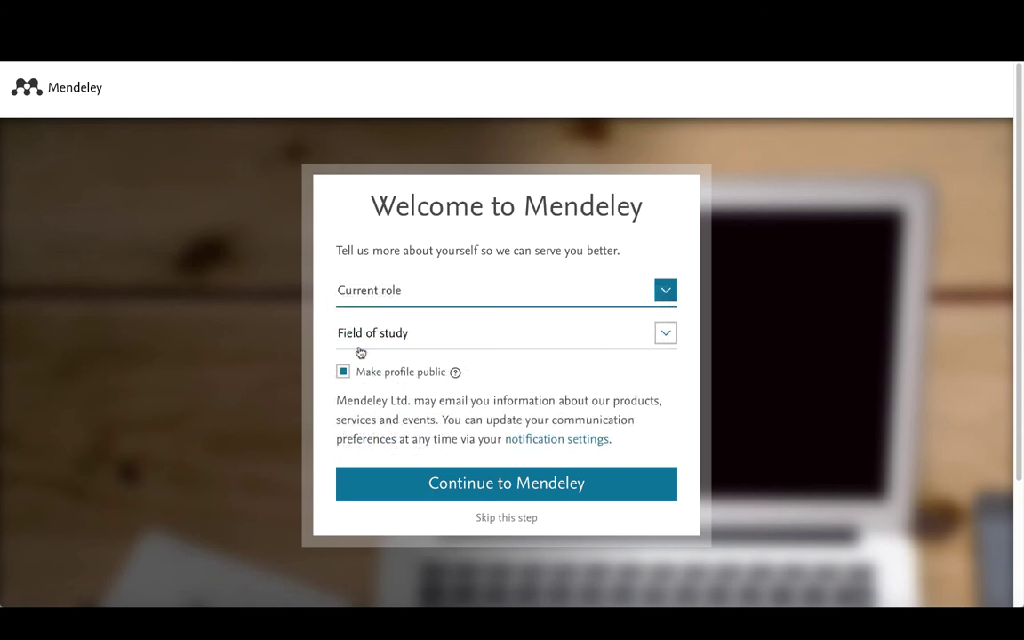
pyautogui.click(663, 335)
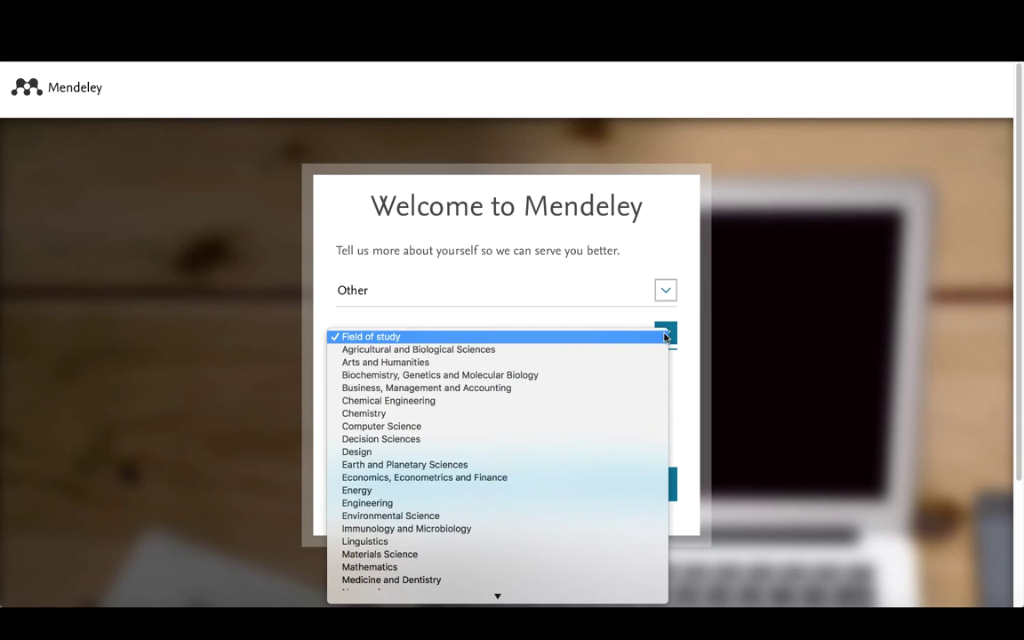
pyautogui.scroll(-3, 400, 423)
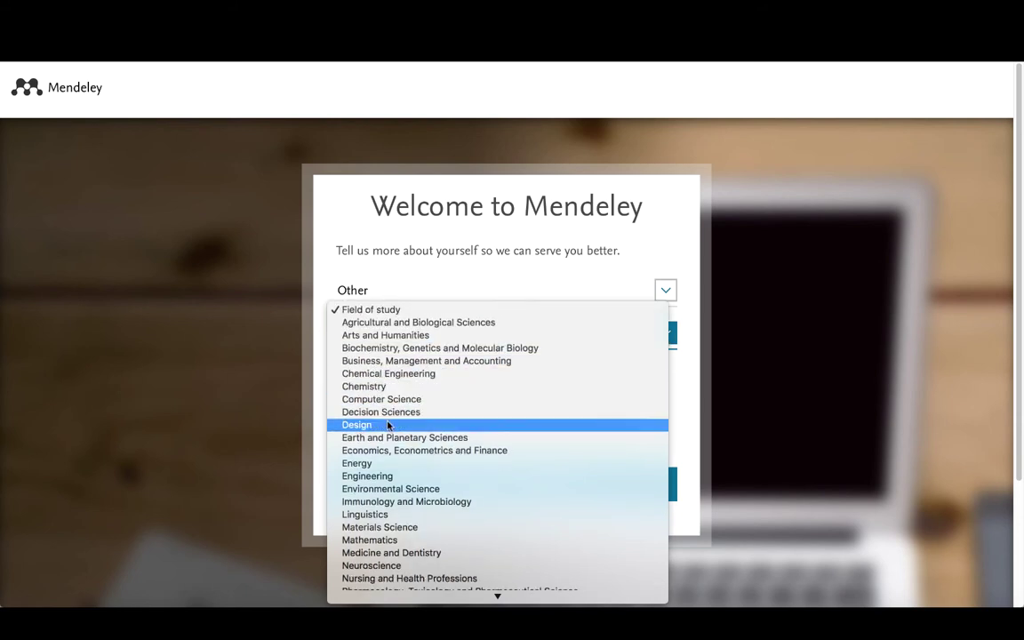
pyautogui.click(424, 551)
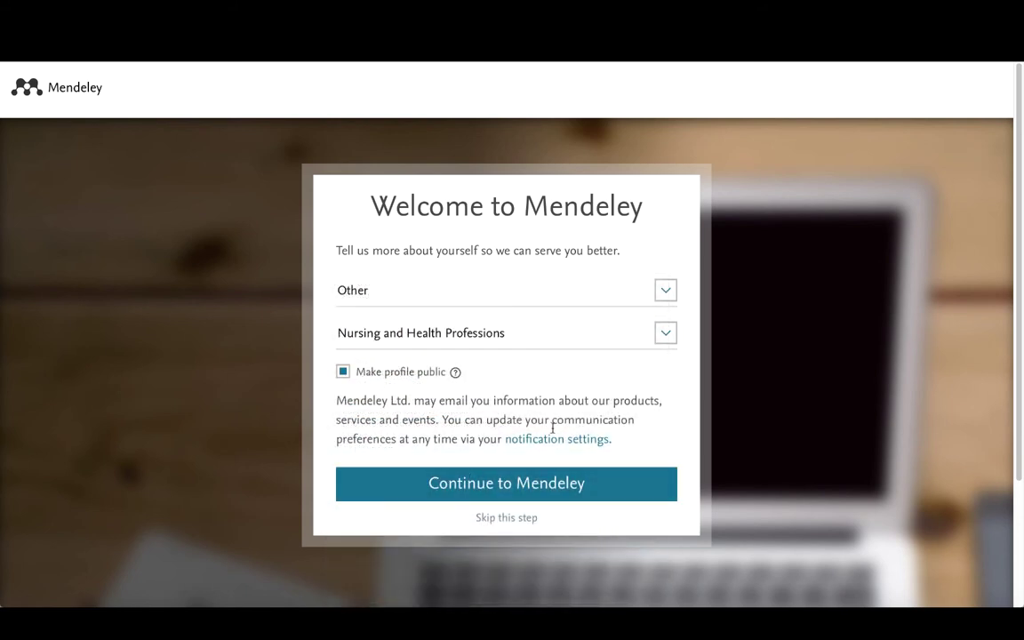
pyautogui.scroll(-1, 527, 422)
pyautogui.scroll(-1, 527, 421)
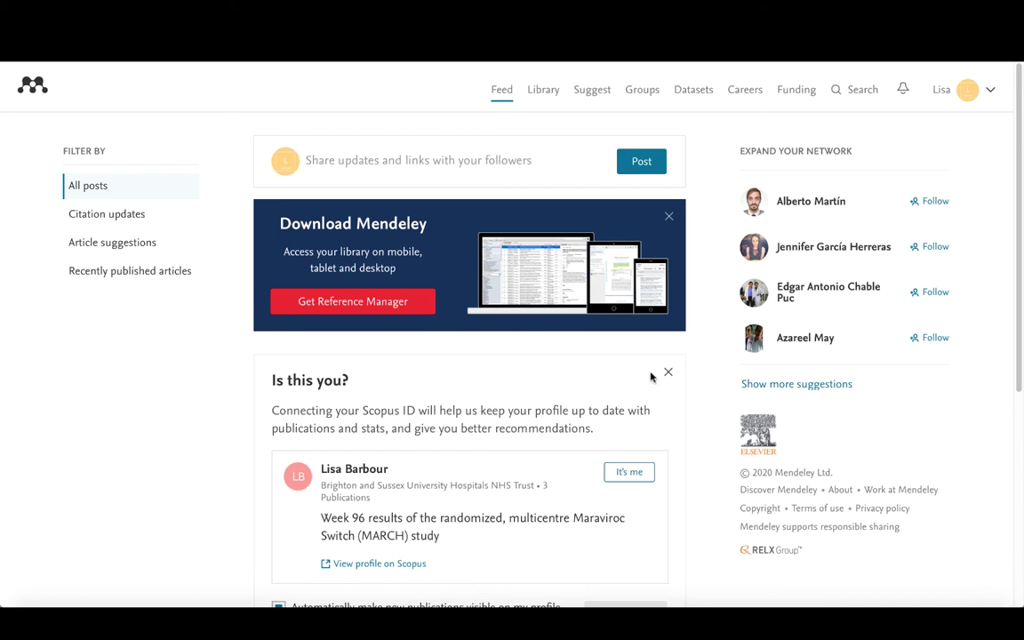
# Step: Dismiss the 'Is this you?' Scopus ID suggestion card in the feed
pyautogui.scroll(-3, 446, 417)
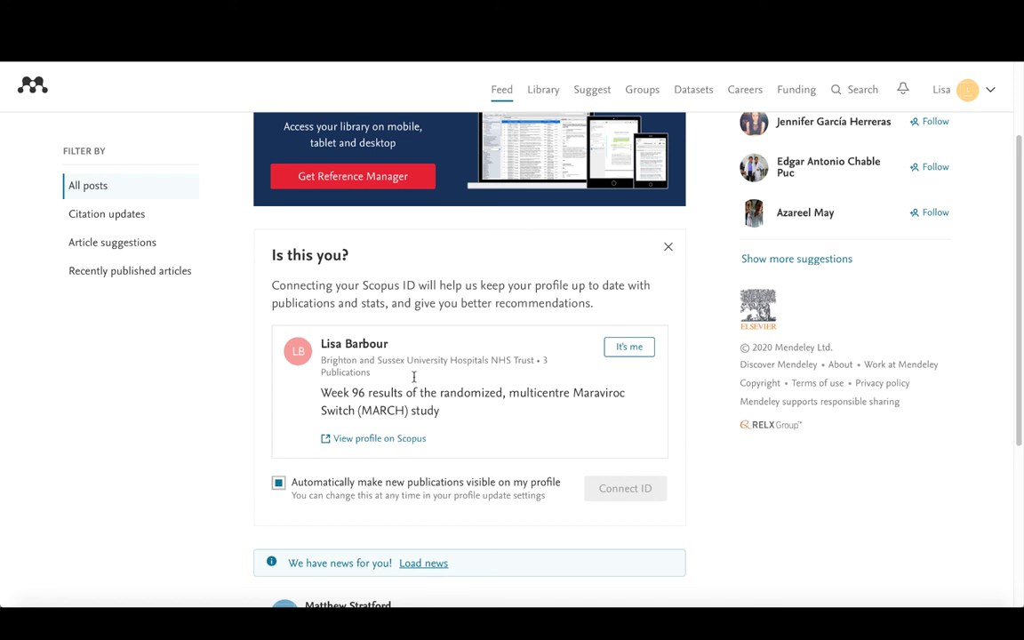
pyautogui.scroll(1, 667, 253)
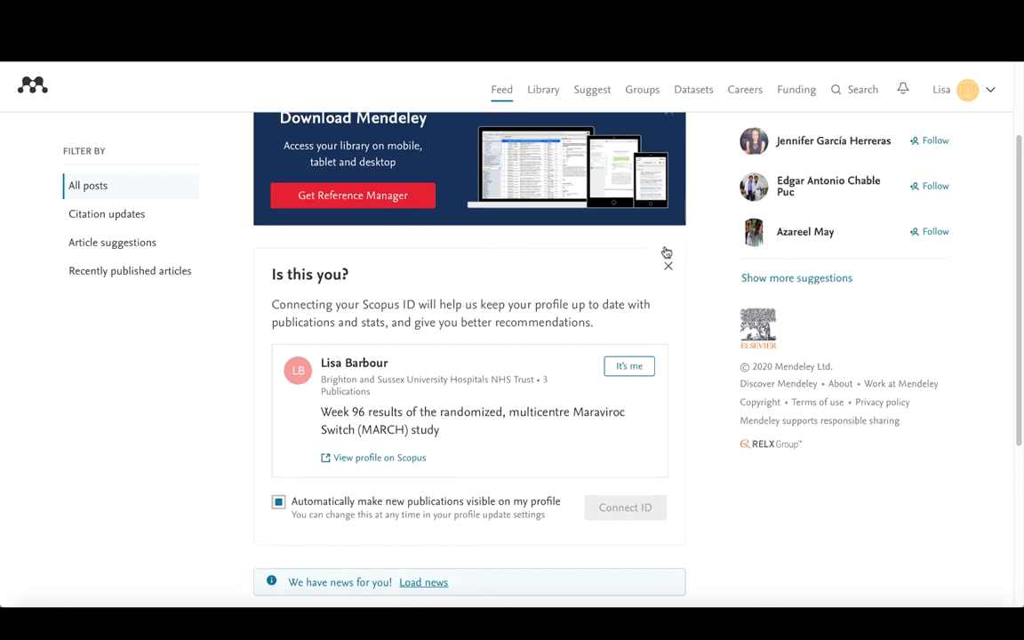
pyautogui.click(666, 258)
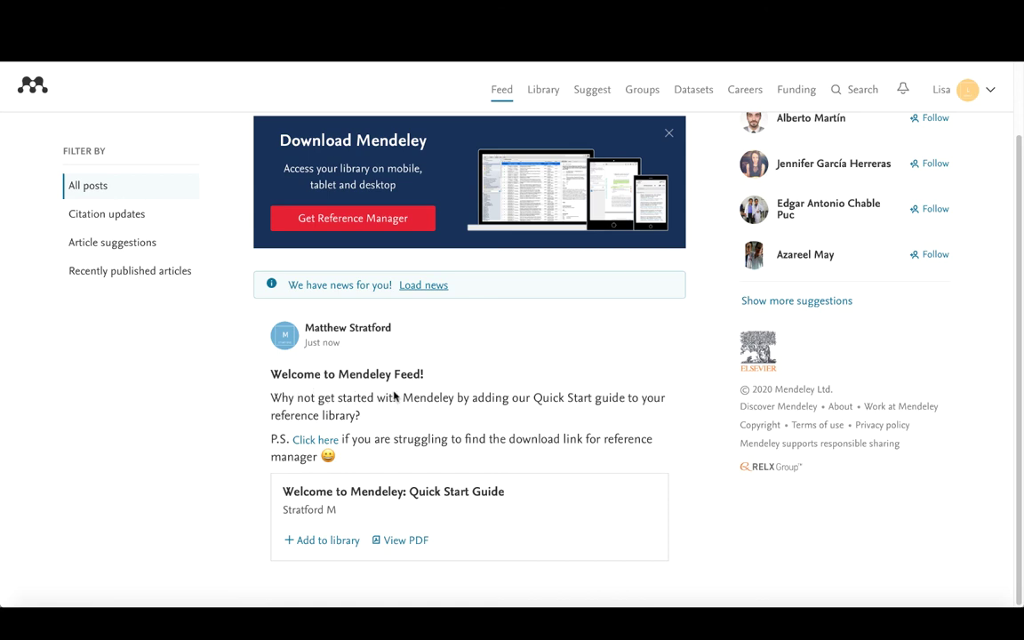
pyautogui.scroll(1, 480, 328)
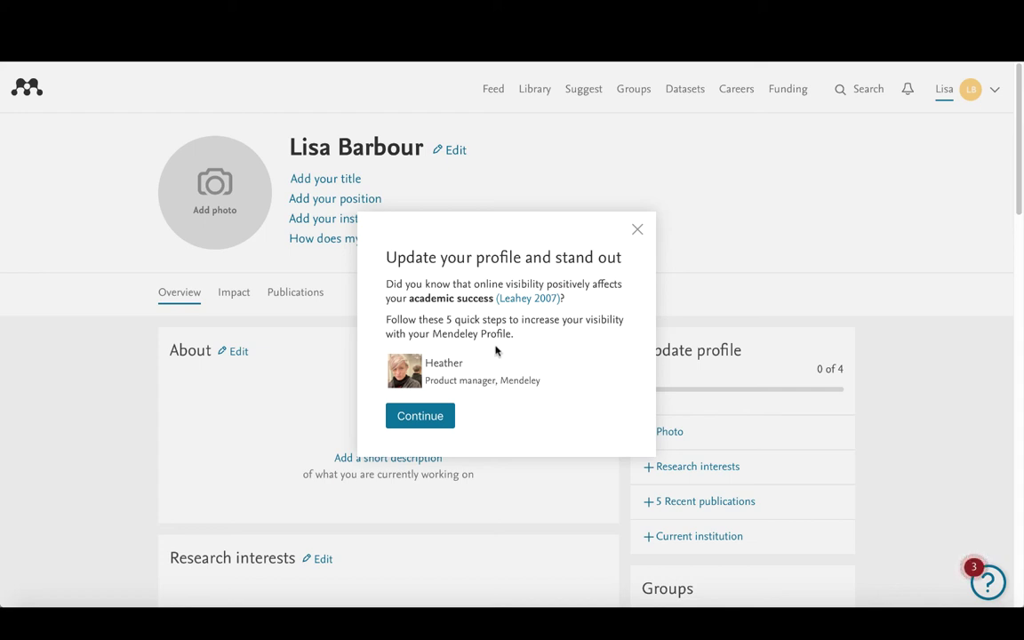
# Step: Work through all five profile-tour steps to Done and rate the guide as helpful
pyautogui.click(430, 416)
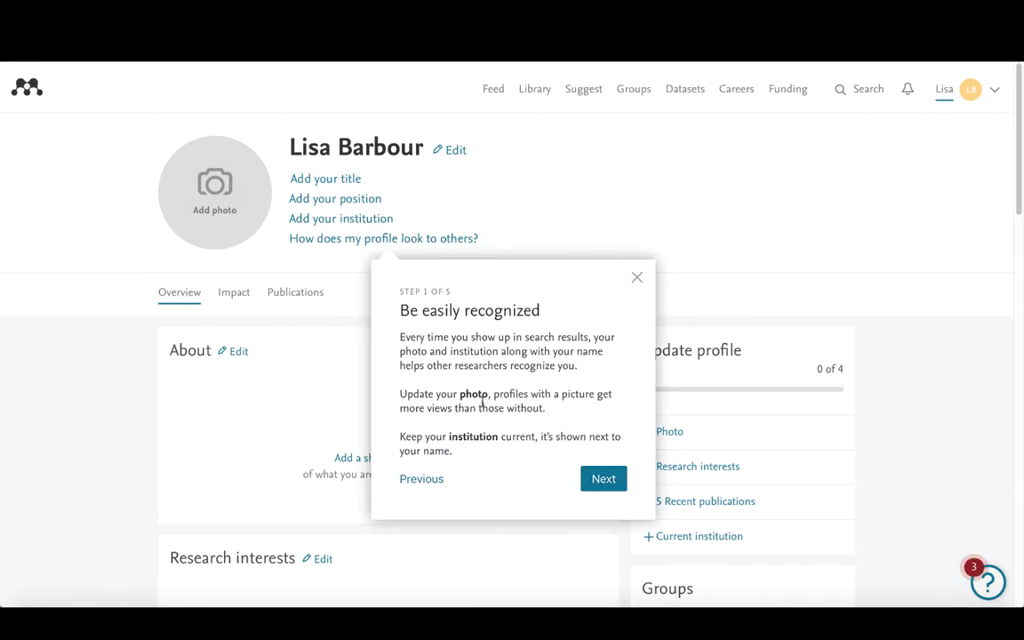
pyautogui.click(605, 481)
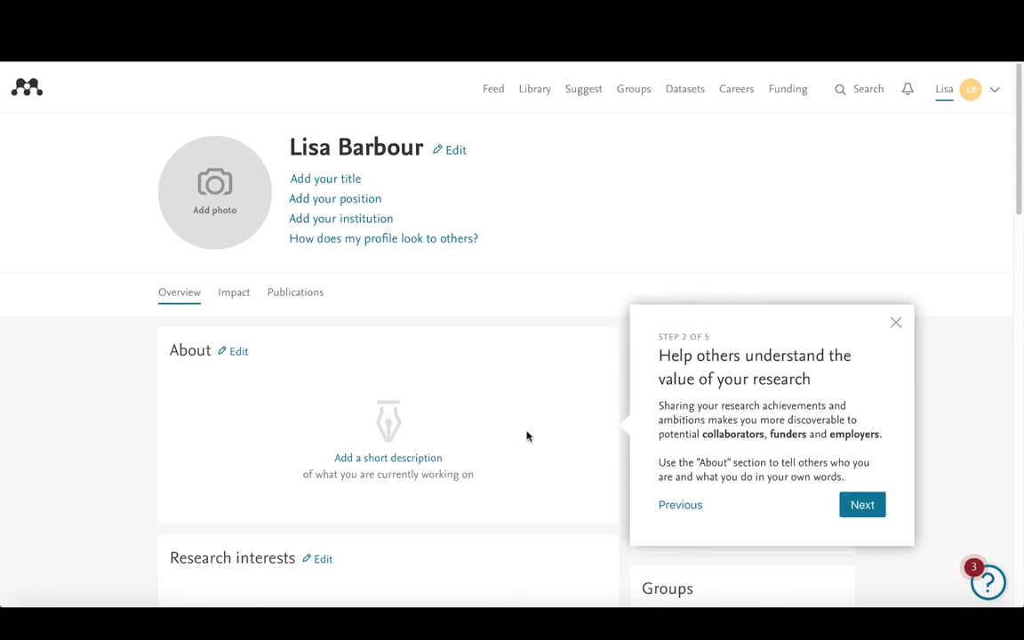
pyautogui.click(861, 504)
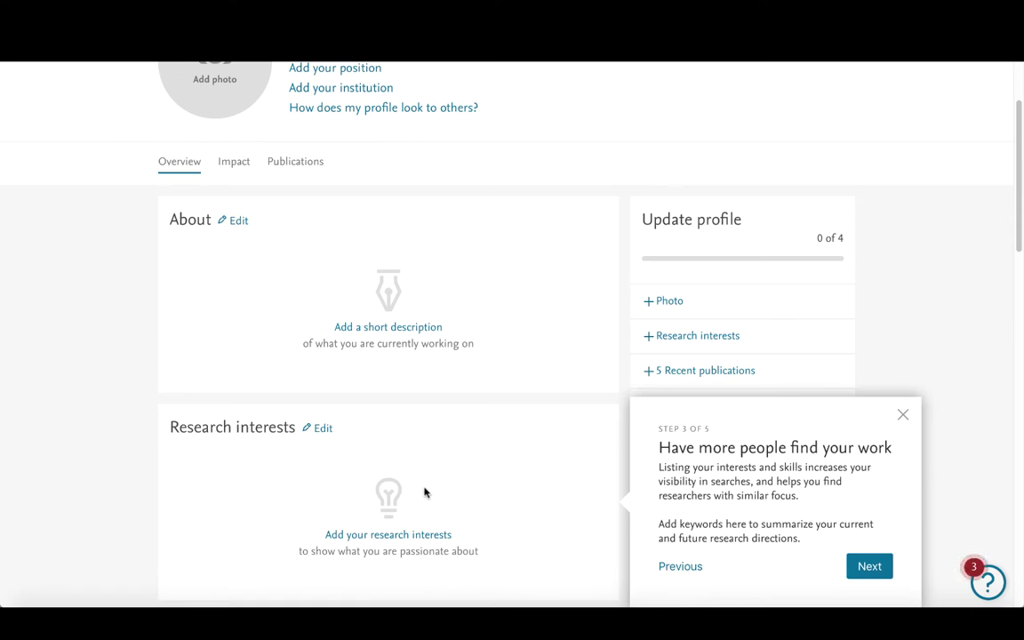
pyautogui.click(869, 565)
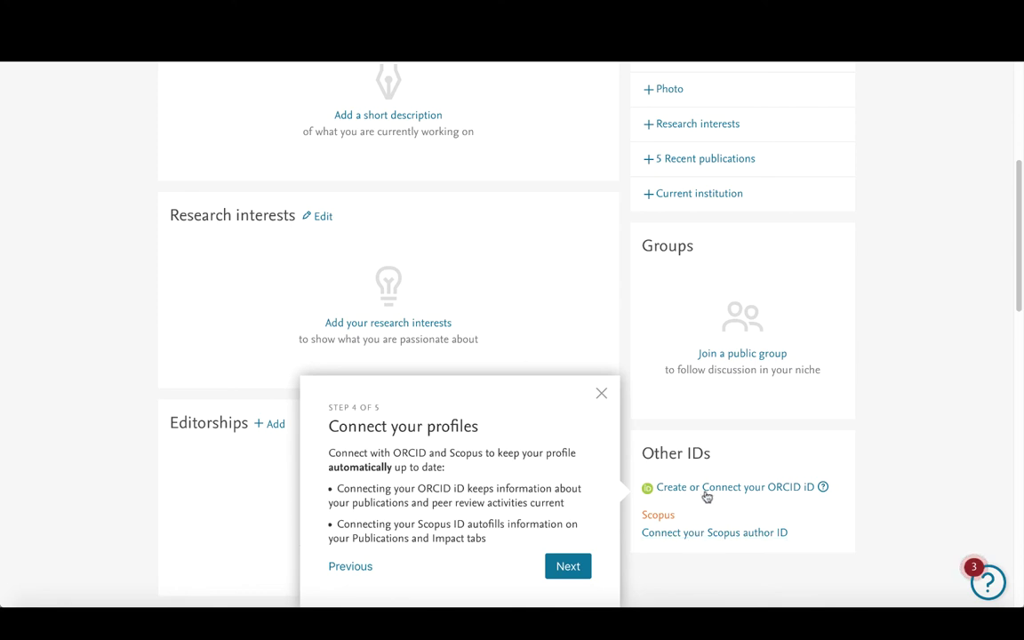
pyautogui.click(568, 567)
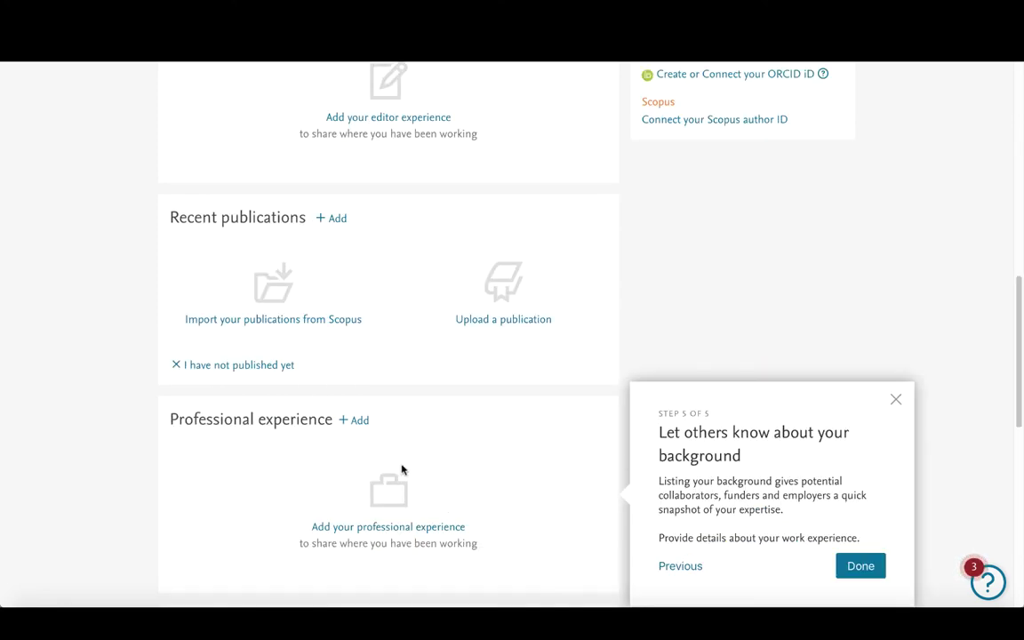
pyautogui.click(860, 567)
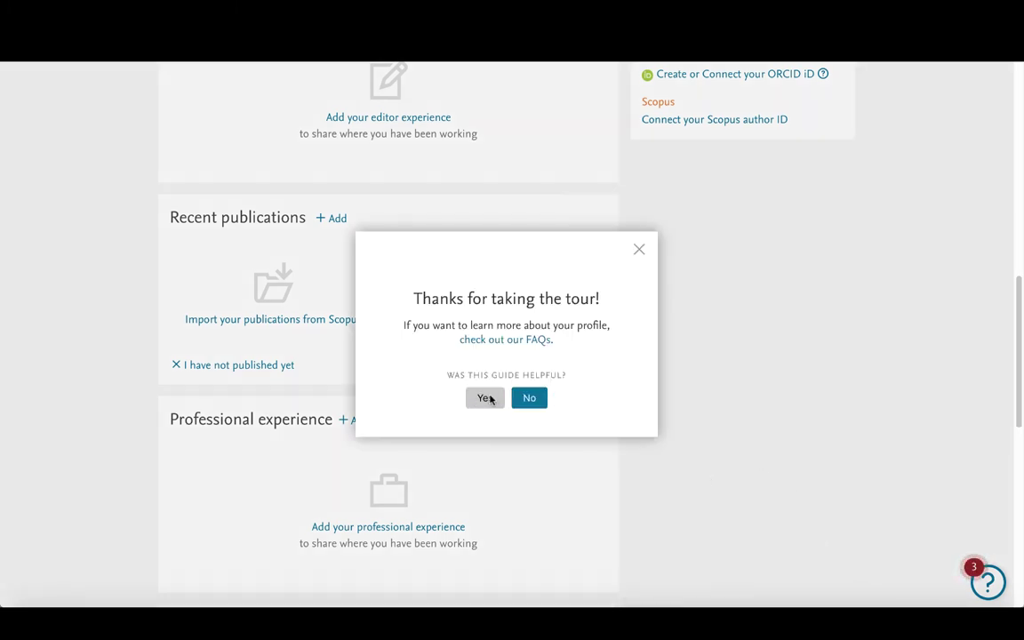
pyautogui.click(486, 398)
pyautogui.scroll(10, 572, 418)
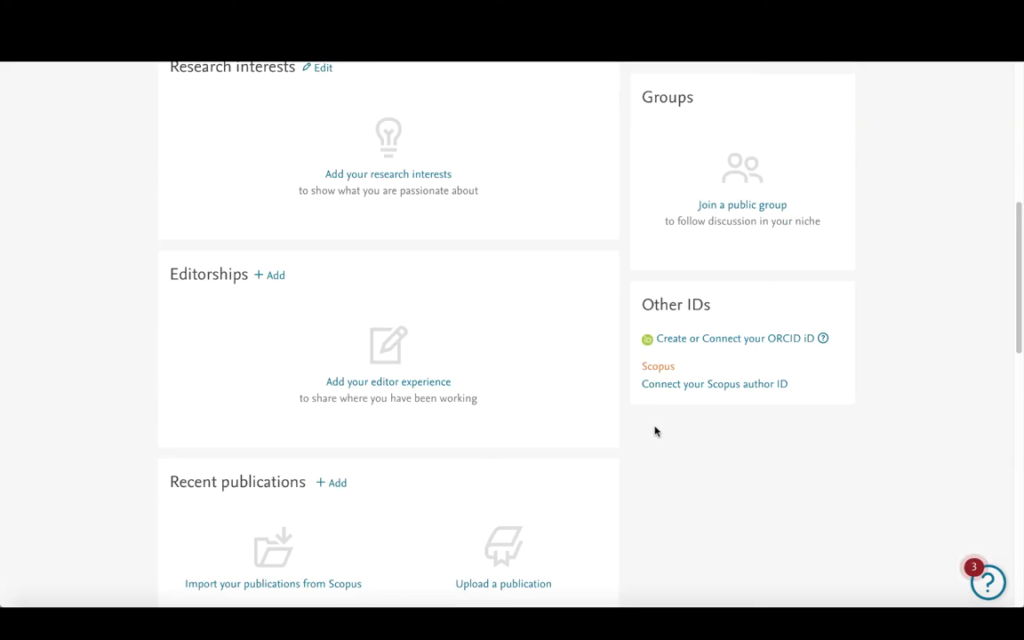
pyautogui.scroll(1, 629, 438)
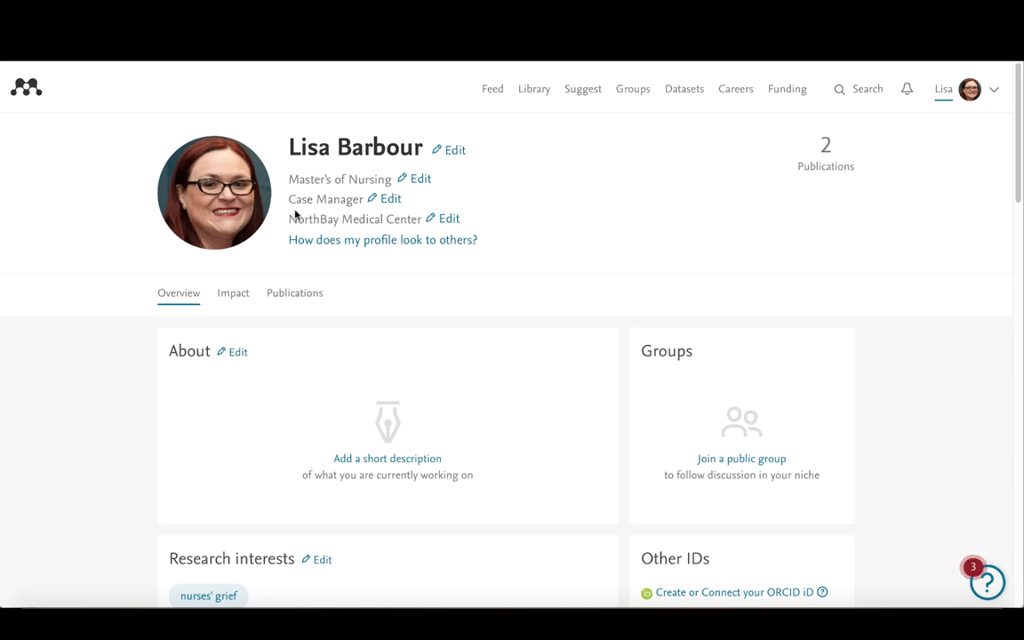
# Step: Scroll through the completed profile to check its sections, including the 'nurses' grief' research interest
pyautogui.scroll(-2, 139, 384)
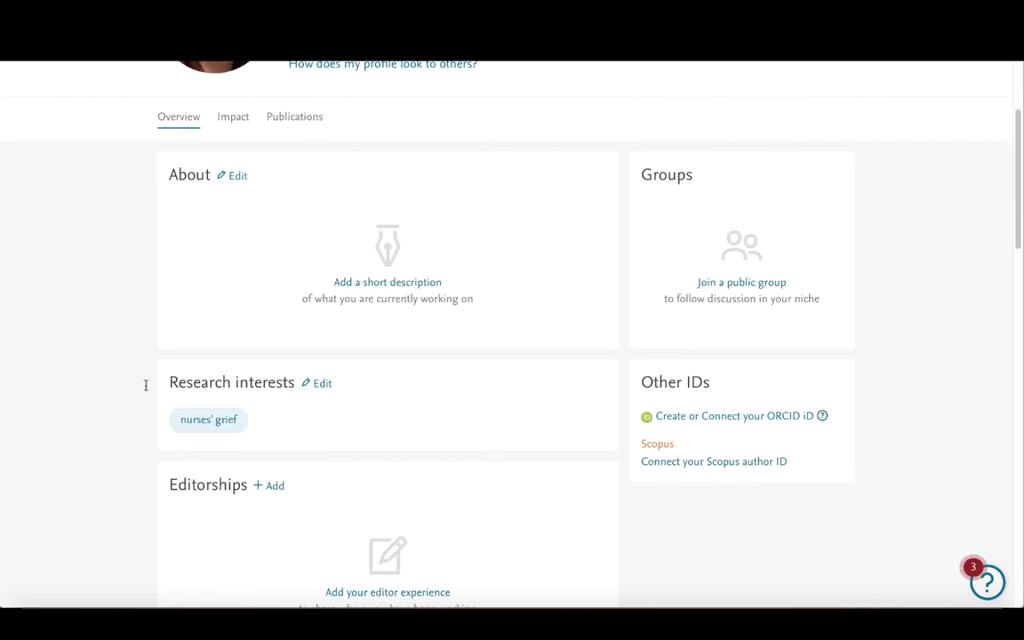
pyautogui.scroll(-3, 101, 400)
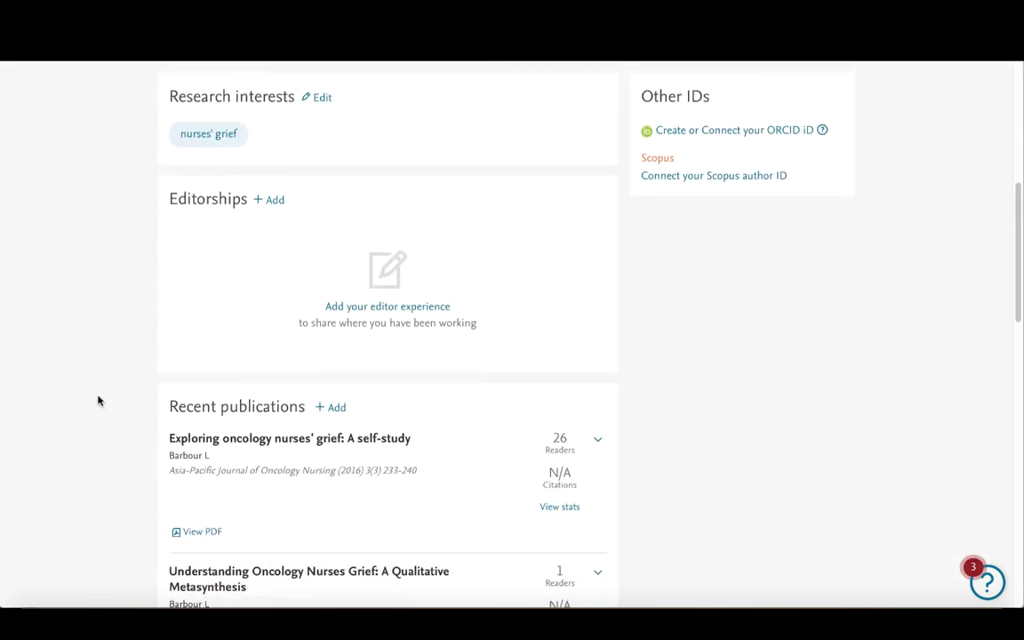
pyautogui.scroll(-1, 124, 400)
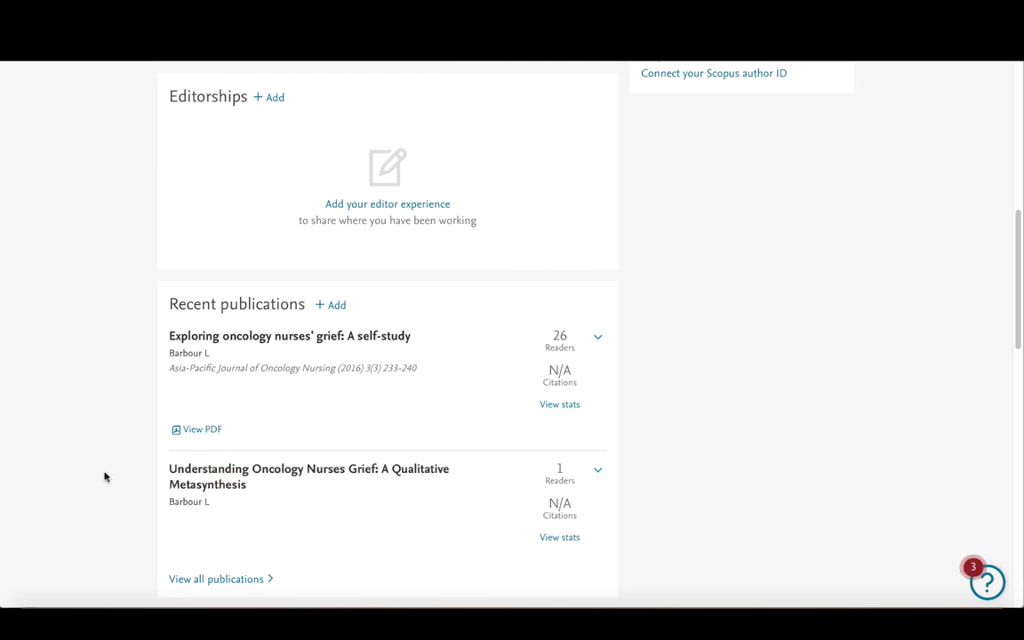
pyautogui.scroll(-2, 103, 476)
pyautogui.scroll(-3, 103, 469)
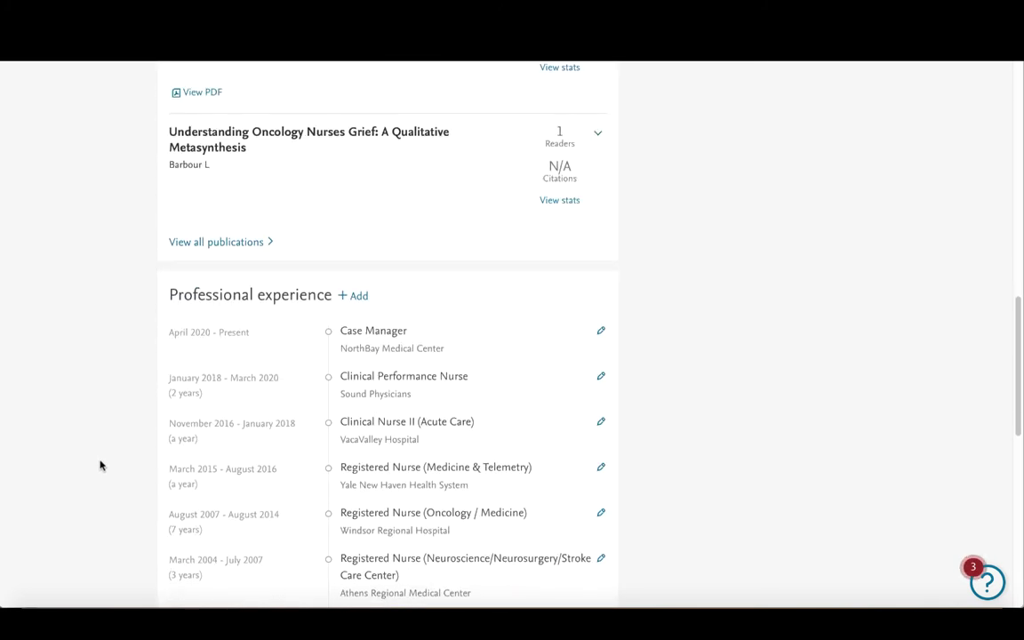
pyautogui.scroll(-3, 187, 466)
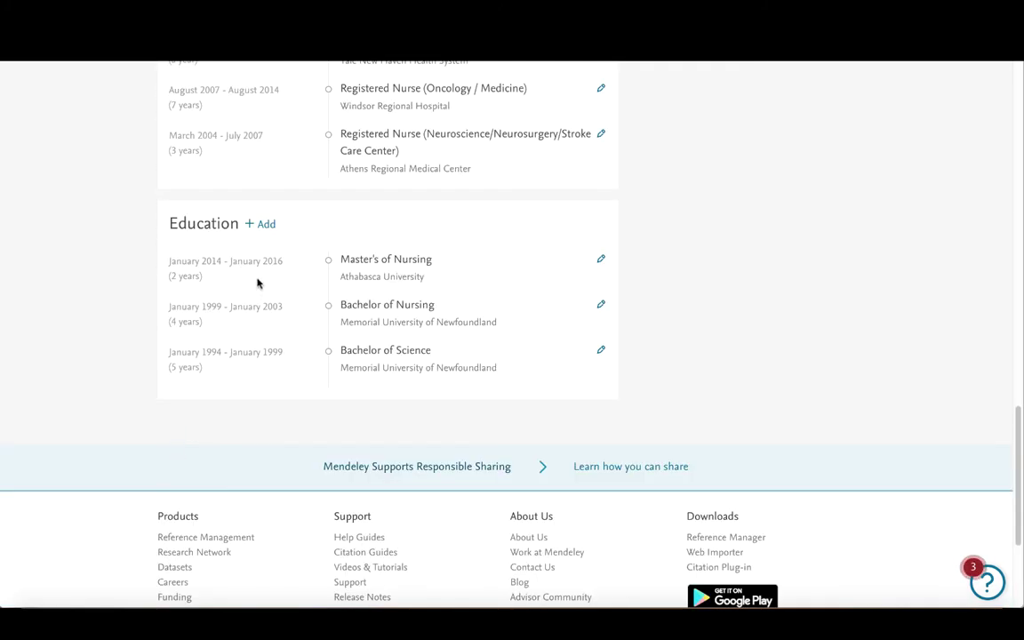
pyautogui.scroll(3, 897, 434)
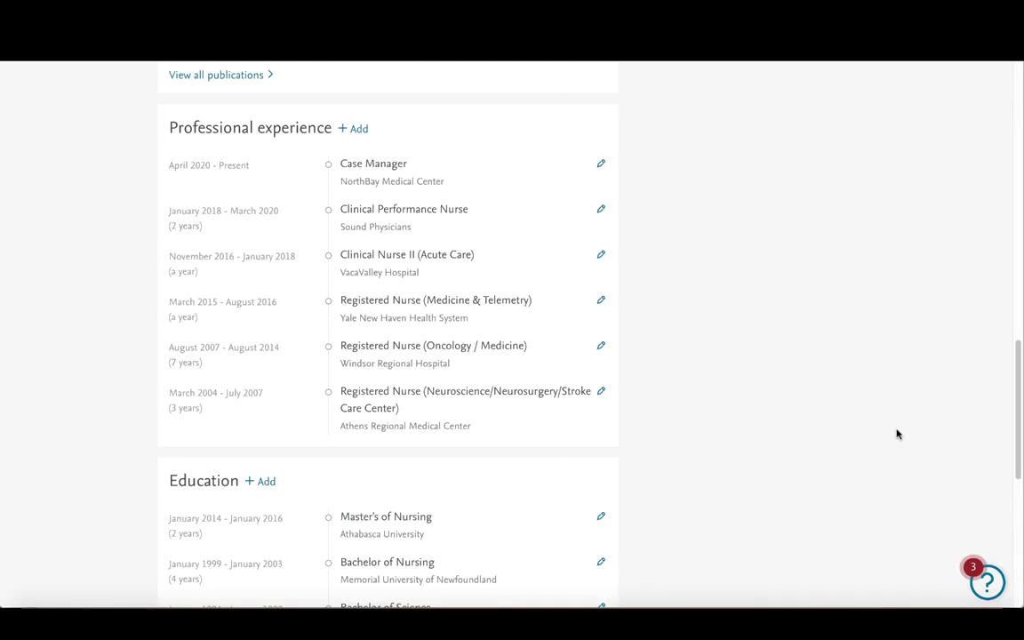
pyautogui.scroll(10, 894, 433)
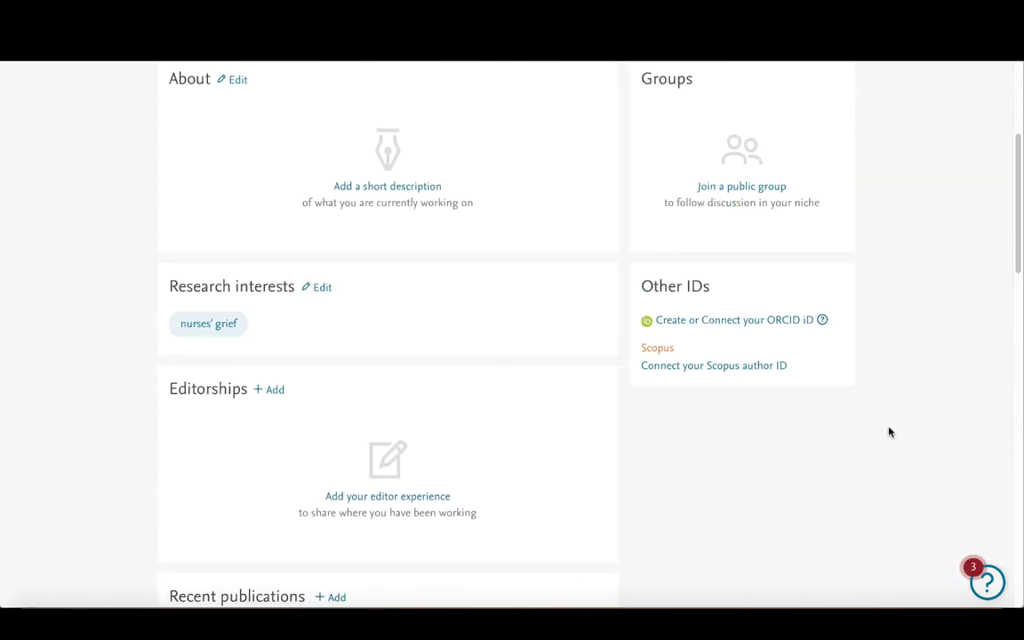
pyautogui.scroll(2, 889, 432)
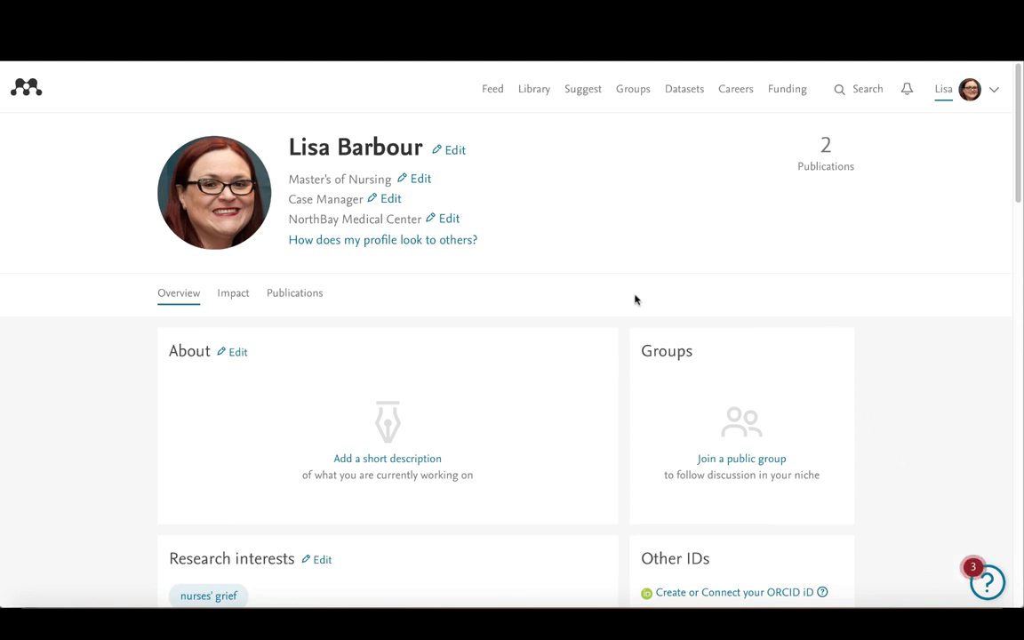
# Step: Preview the public profile and review its six experience entries and three education degrees
pyautogui.click(388, 242)
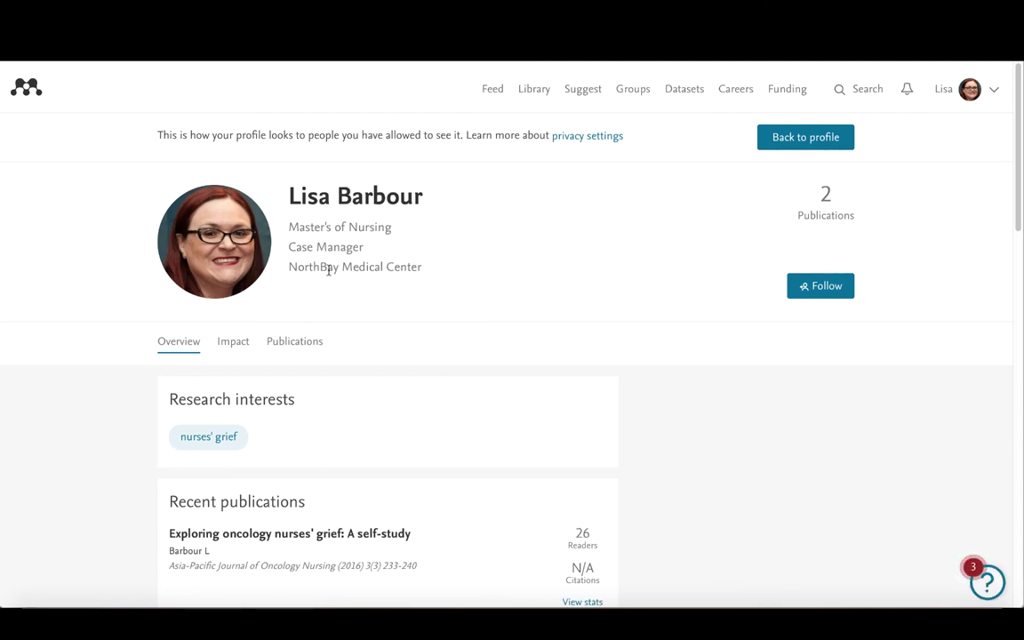
pyautogui.scroll(-1, 116, 378)
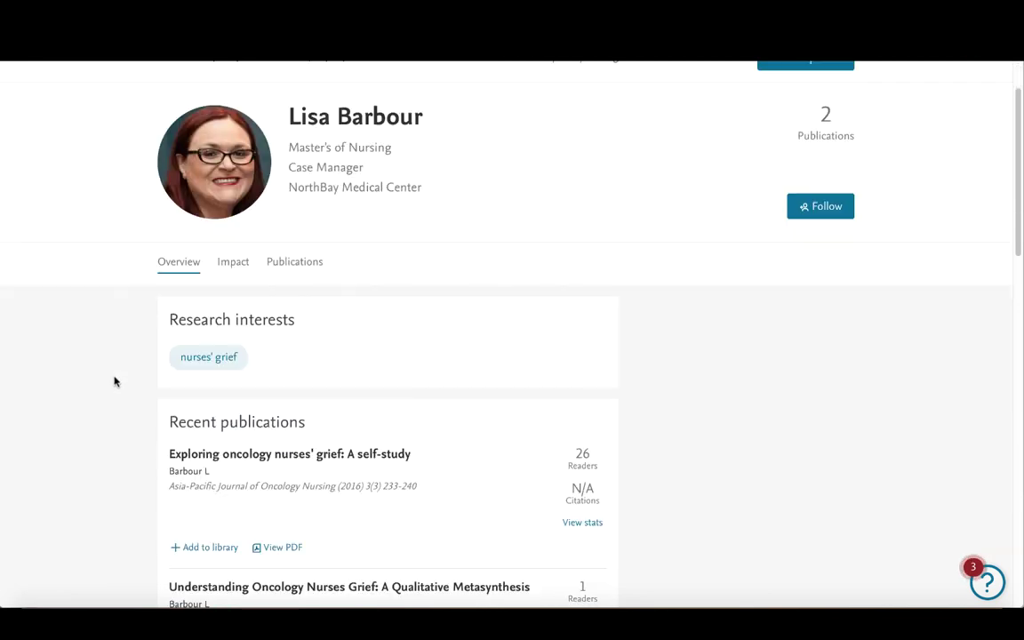
pyautogui.scroll(-4, 178, 409)
pyautogui.scroll(-1, 235, 381)
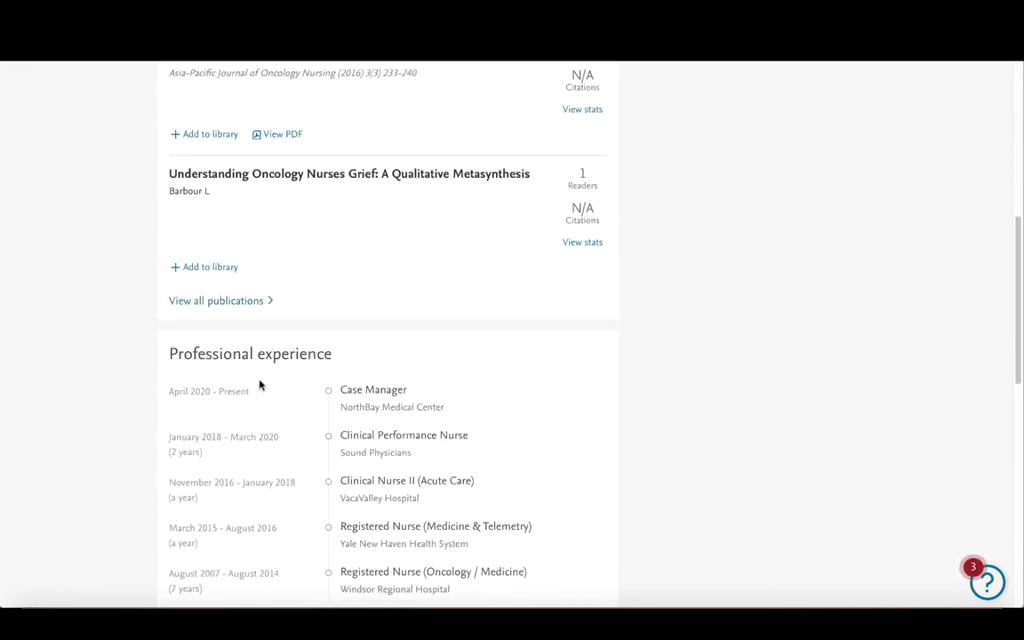
pyautogui.scroll(-1, 240, 440)
pyautogui.scroll(-2, 343, 427)
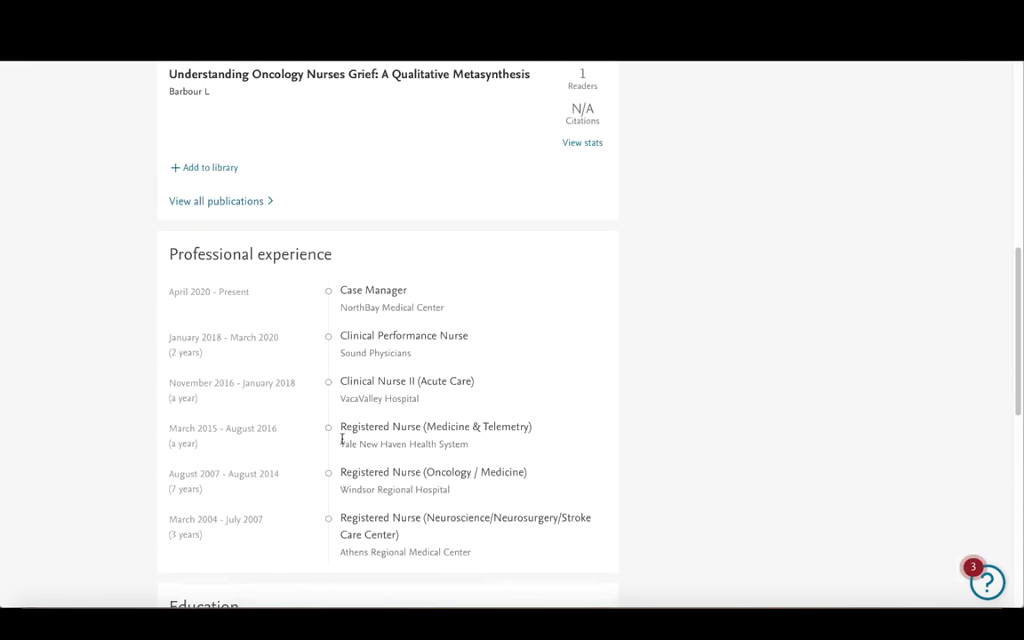
pyautogui.scroll(-2, 302, 423)
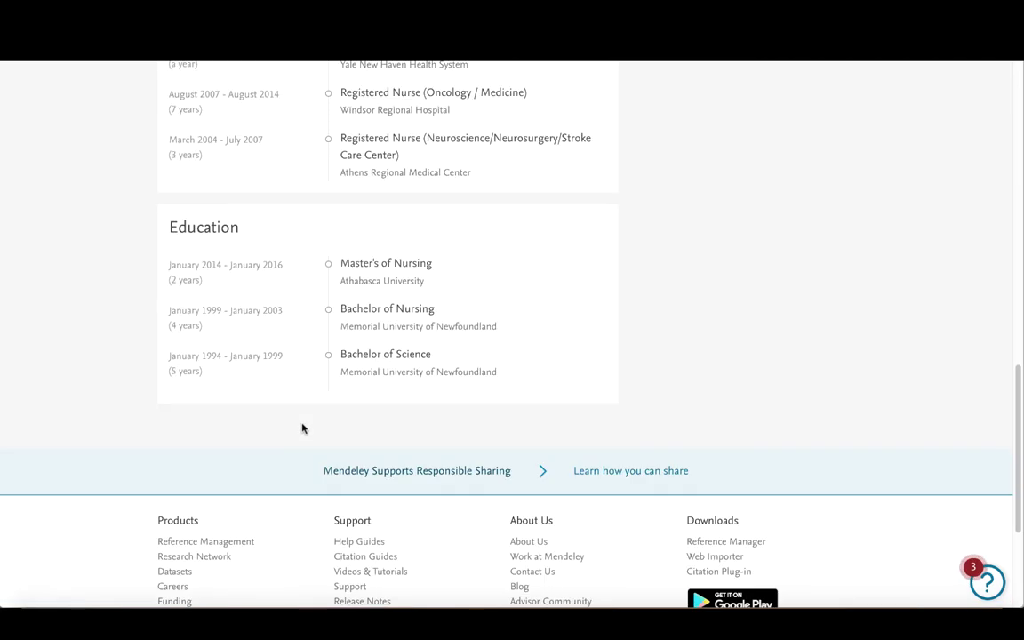
pyautogui.scroll(10, 782, 396)
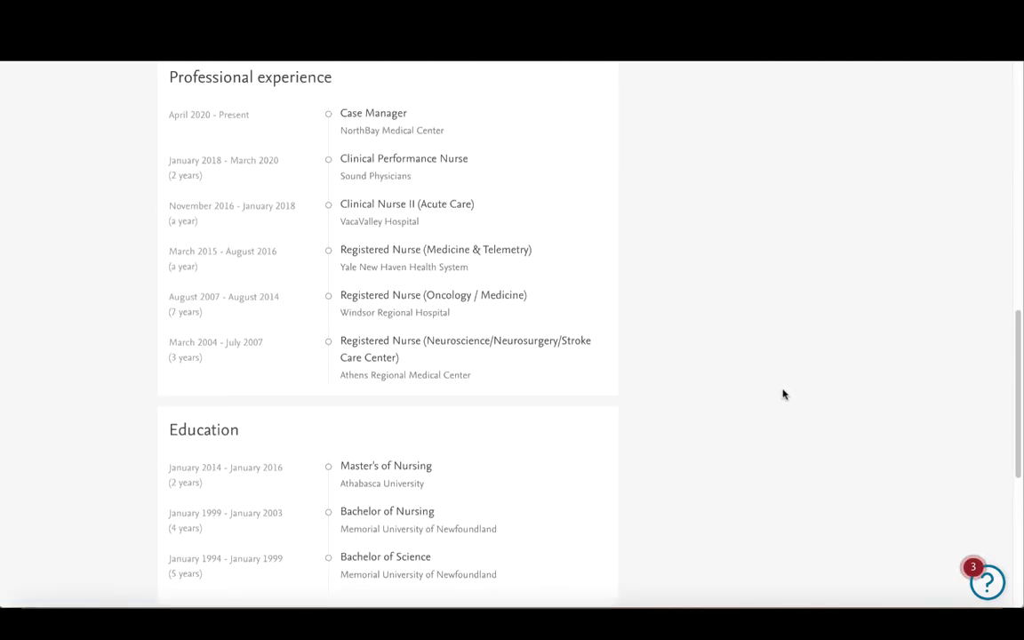